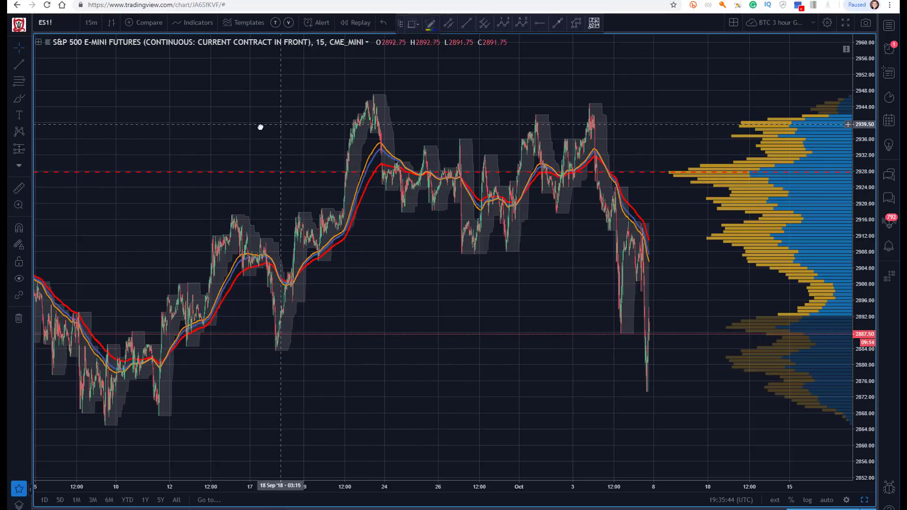
left_click_drag(260, 127, 233, 127)
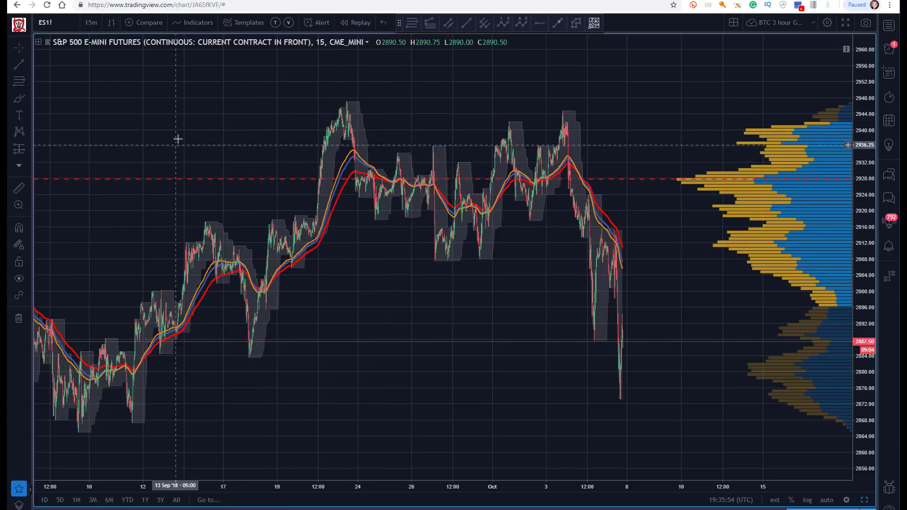
left_click_drag(178, 140, 201, 140)
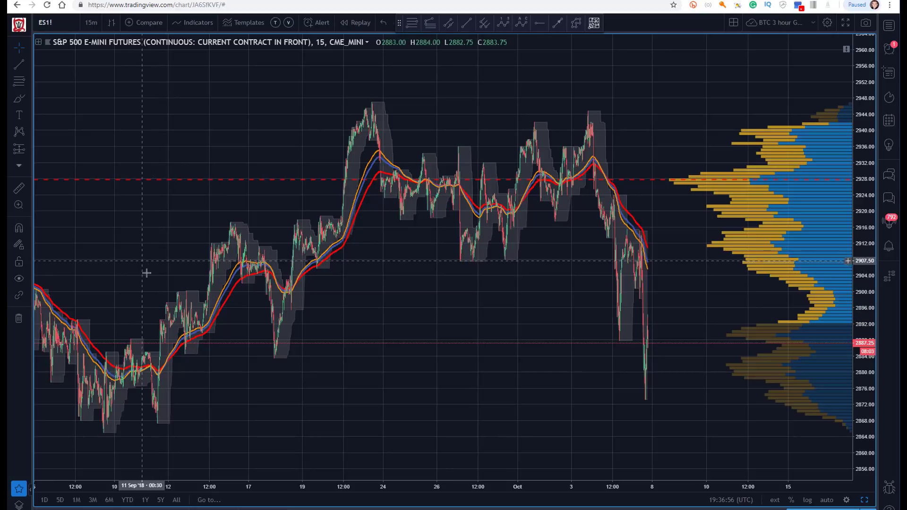
left_click_drag(168, 150, 160, 147)
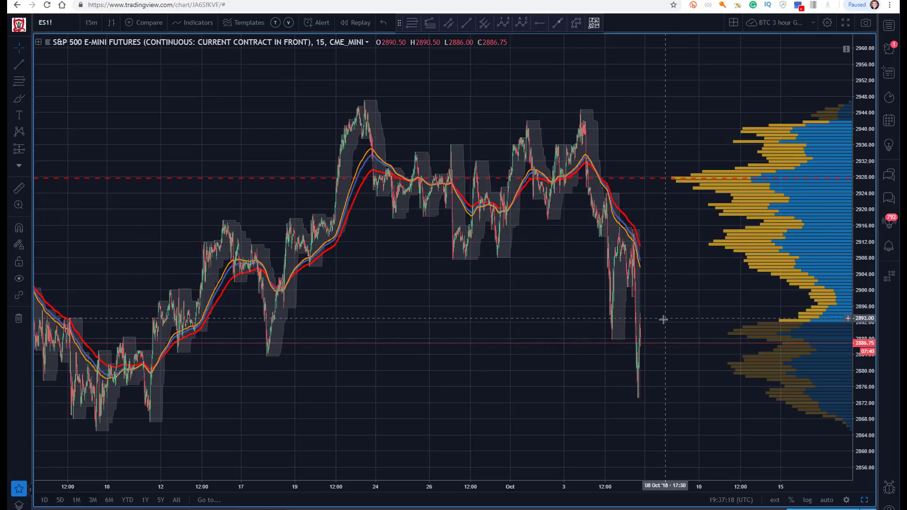
scroll(263, 138, "left", 3)
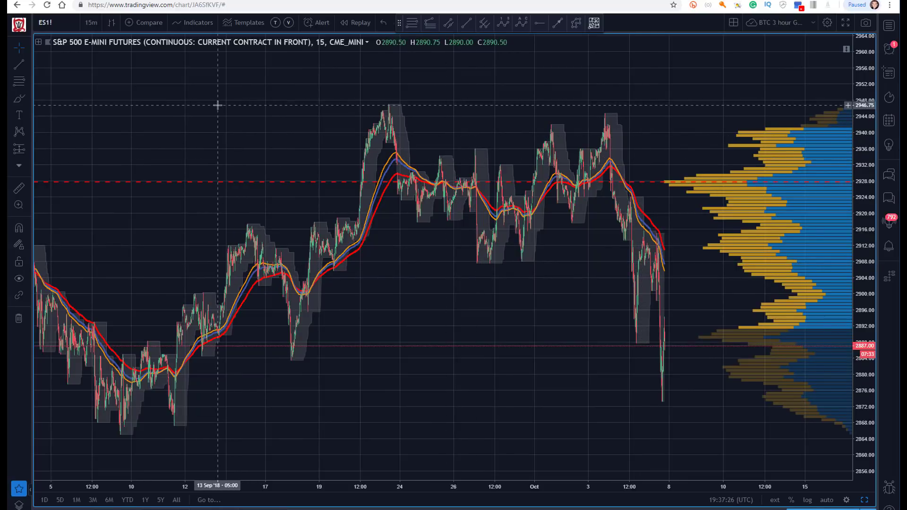
left_click_drag(154, 123, 141, 142)
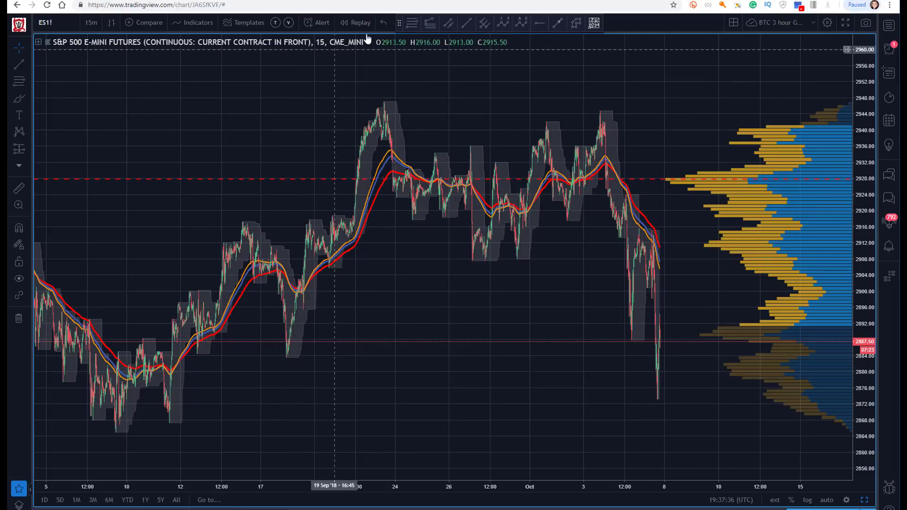
Draw a Fibonacci retracement from the 7 September low at 2865.00 to the 14 September high at 2917.25
left_click(412, 25)
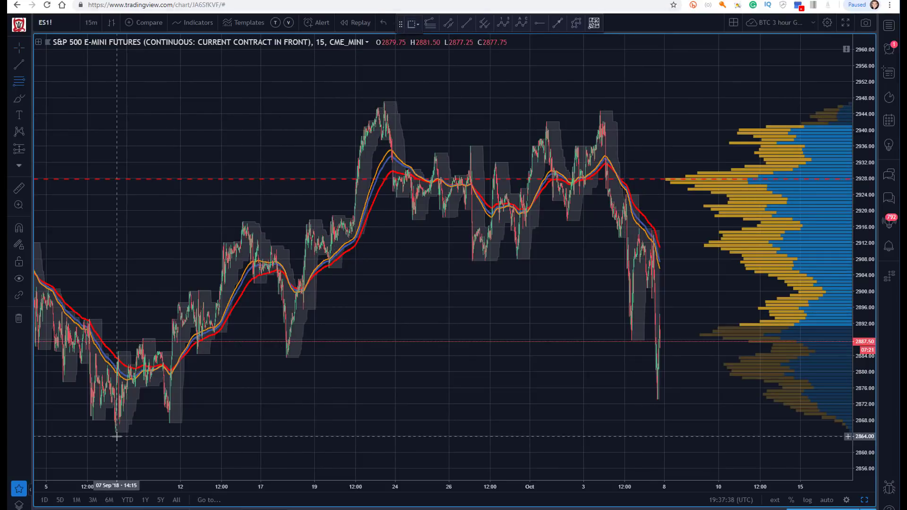
left_click(116, 433)
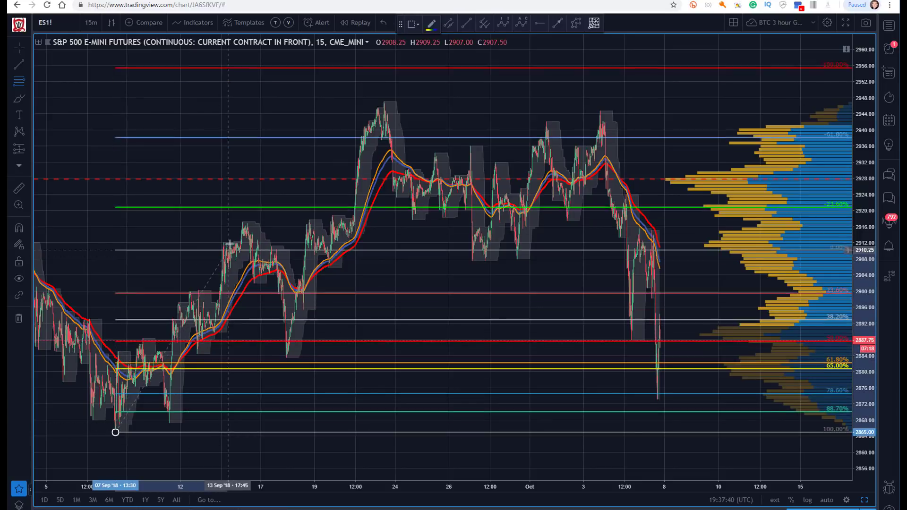
left_click(234, 221)
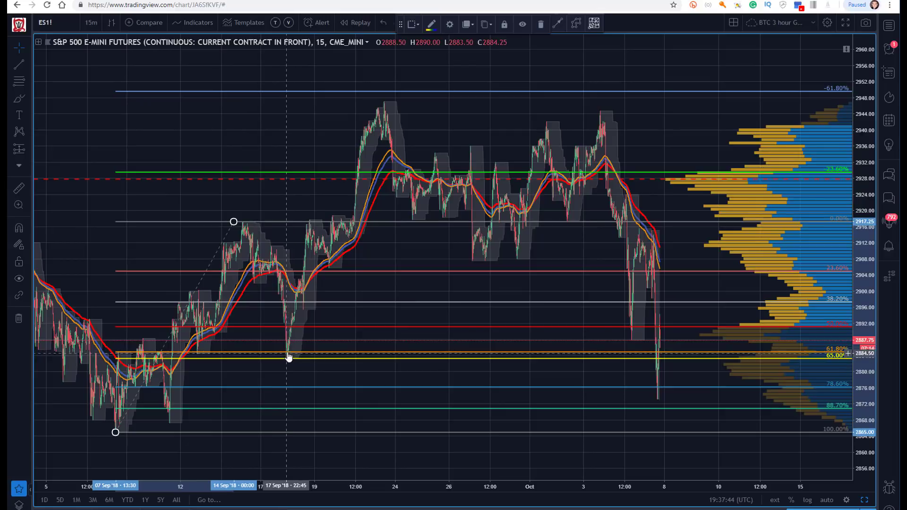
left_click(550, 54)
left_click(558, 22)
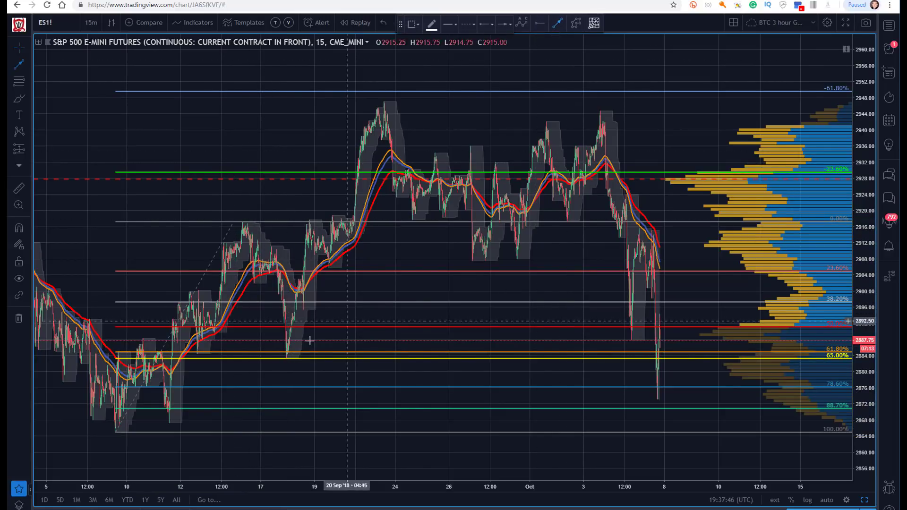
left_click(285, 358)
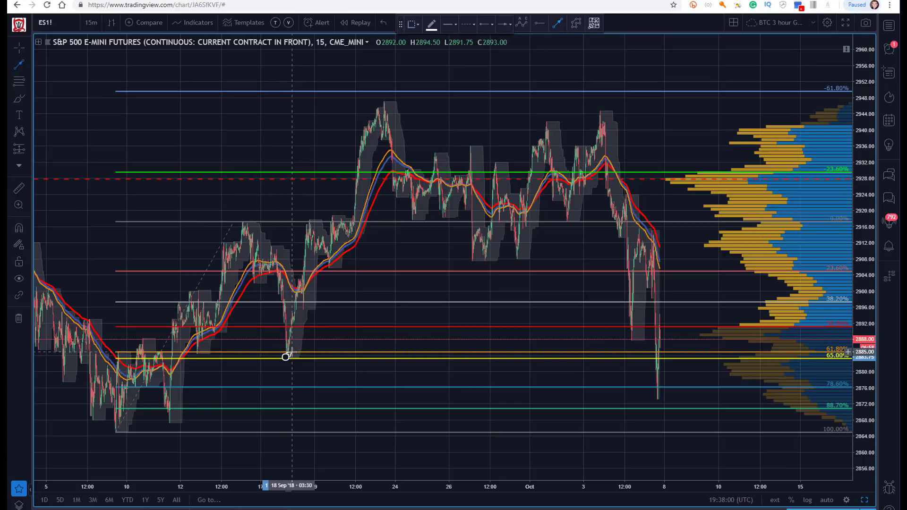
key("Escape")
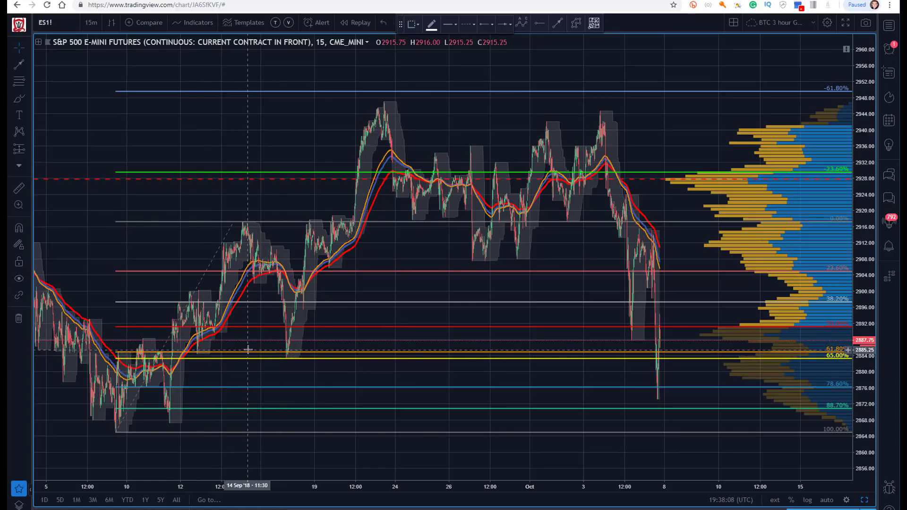
Delete the Fibonacci retracement drawn from the 7 September low to the 14 September high
left_click_drag(868, 176, 867, 163)
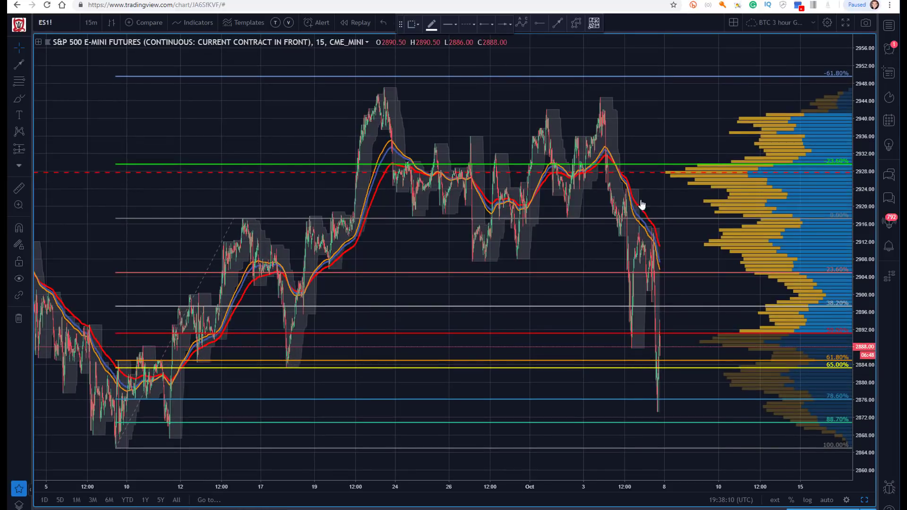
left_click_drag(152, 243, 183, 226)
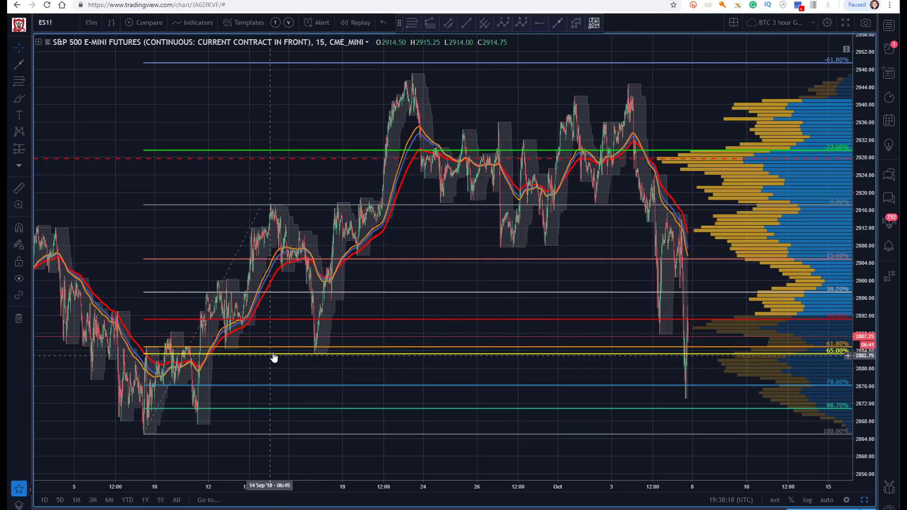
left_click(305, 353)
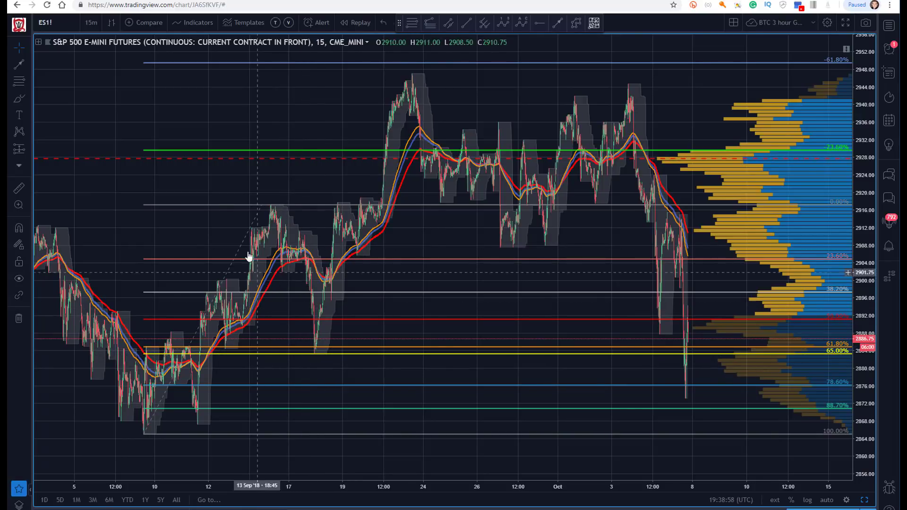
left_click(263, 207)
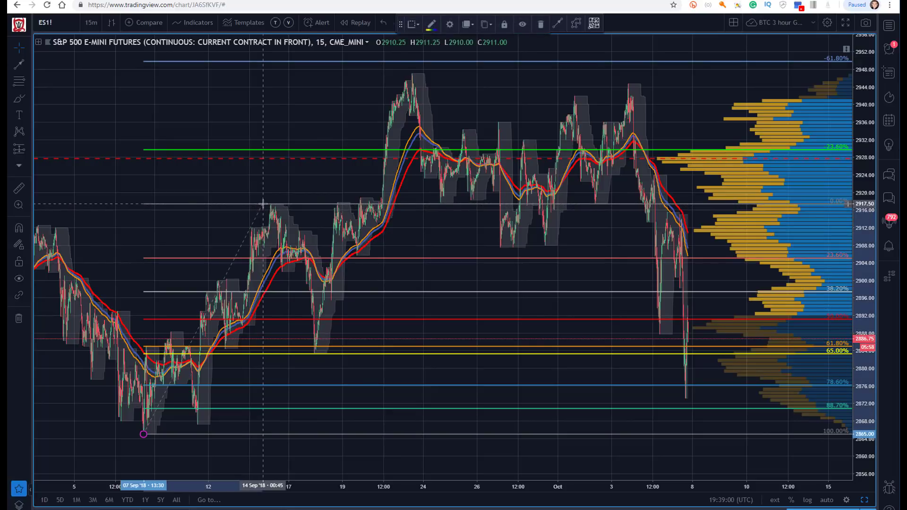
key("Delete")
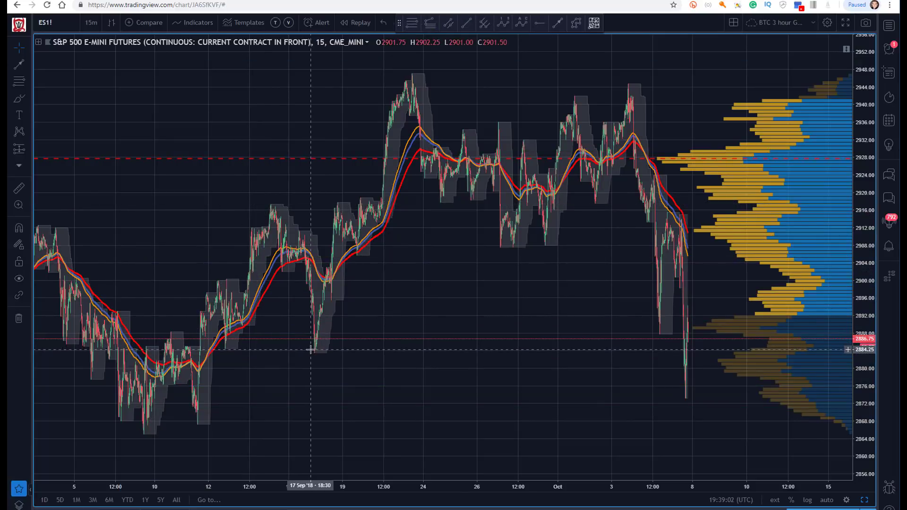
Draw a Fibonacci retracement from the 17 September low to the 21 September high at 2947.00, and adjust its starting point to 2883.50
key("alt+f")
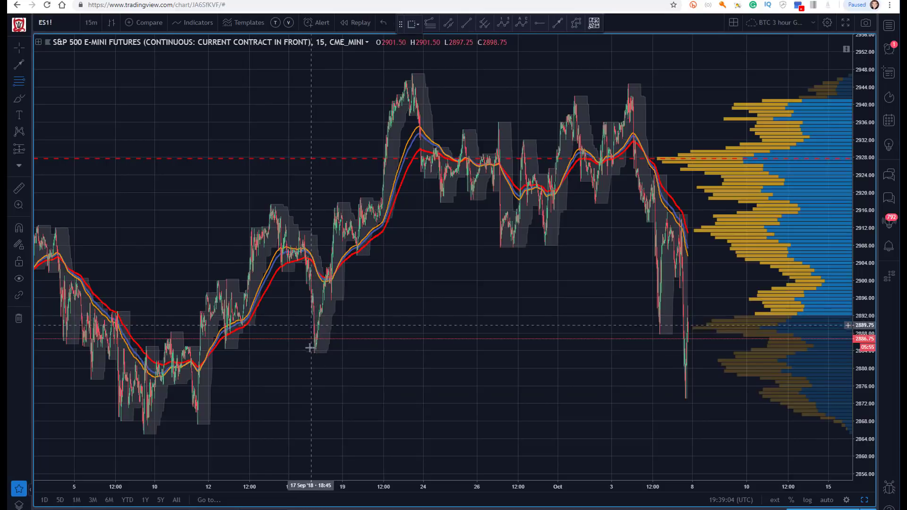
left_click(313, 352)
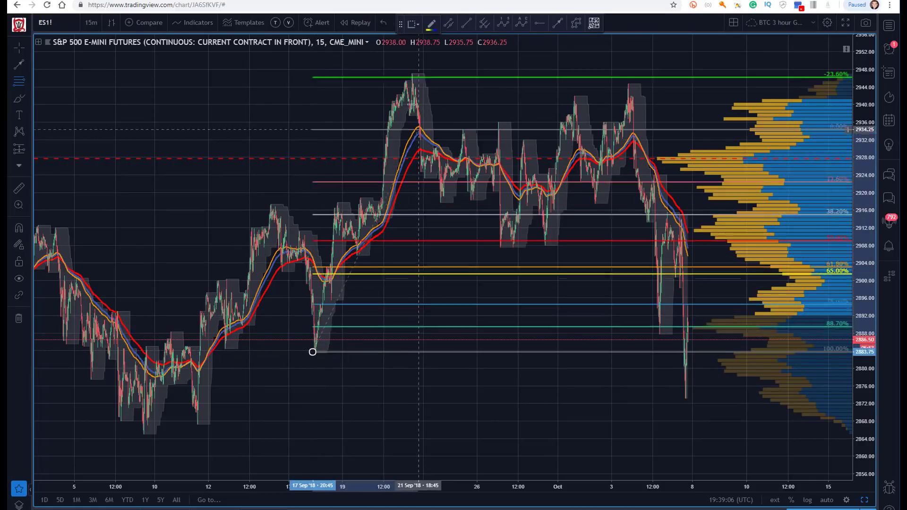
left_click(406, 74)
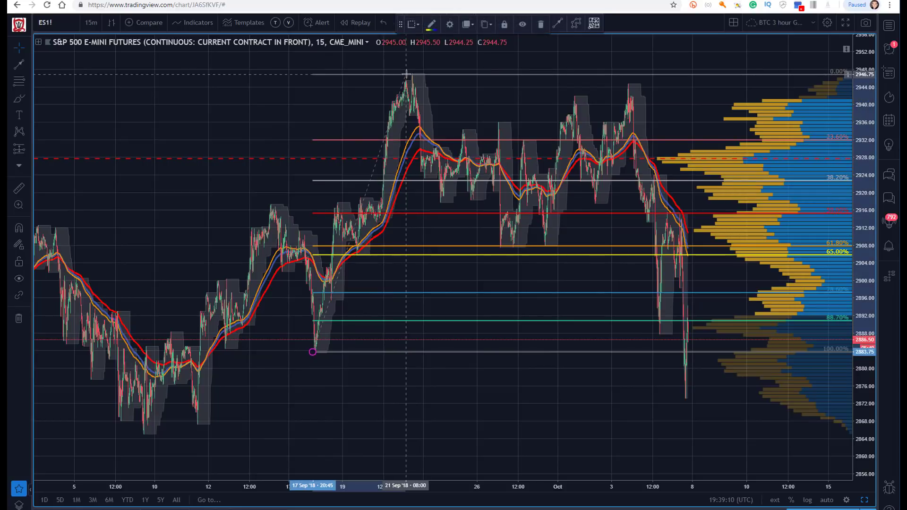
left_click(316, 353)
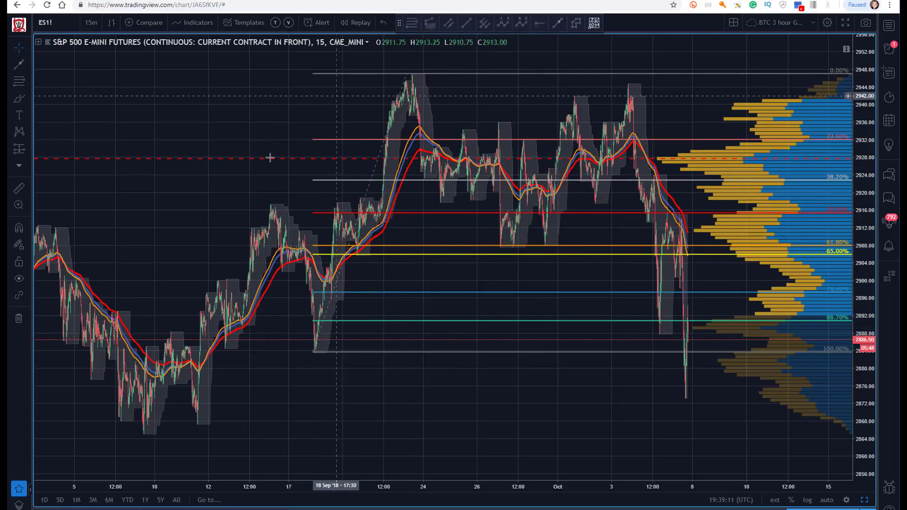
left_click(311, 353)
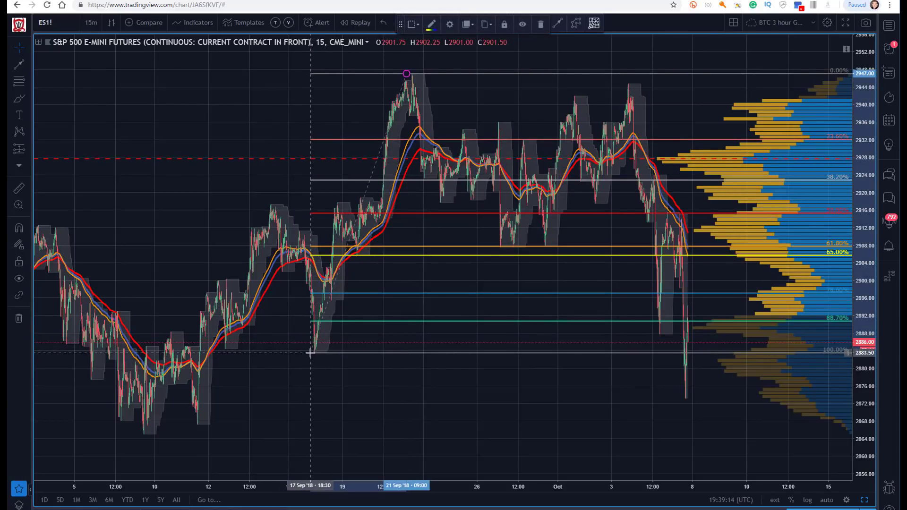
left_click(310, 353)
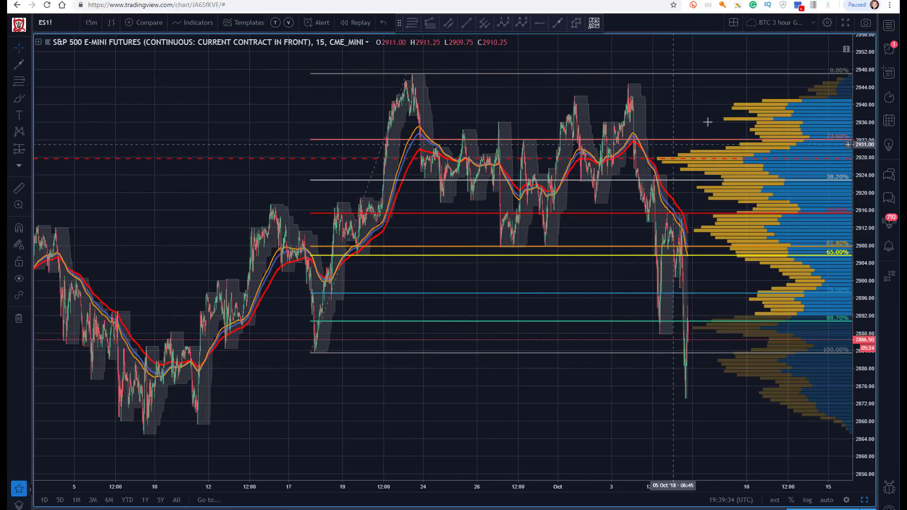
left_click_drag(863, 55, 863, 80)
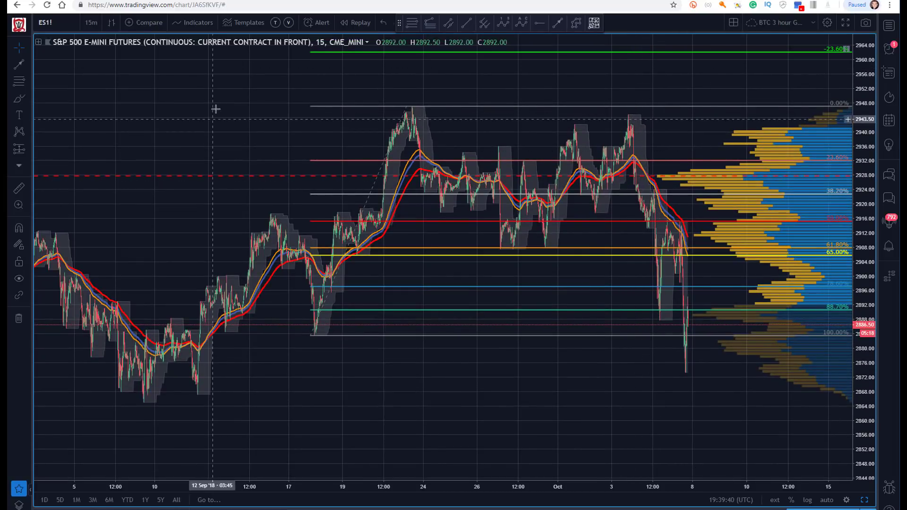
left_click_drag(217, 108, 188, 124)
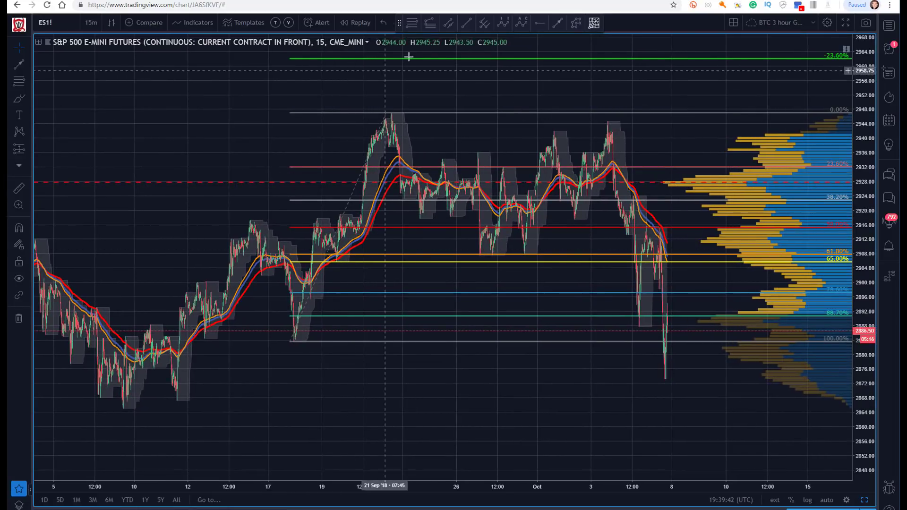
left_click(555, 24)
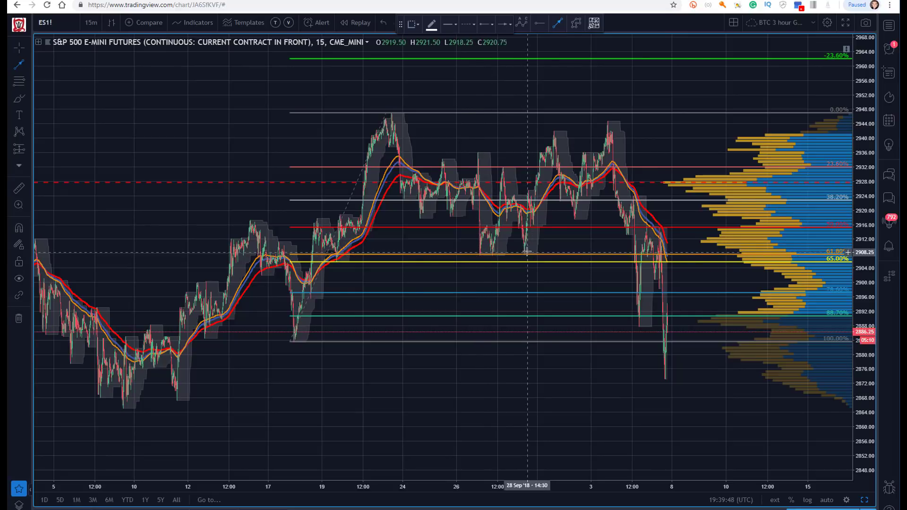
left_click(481, 256)
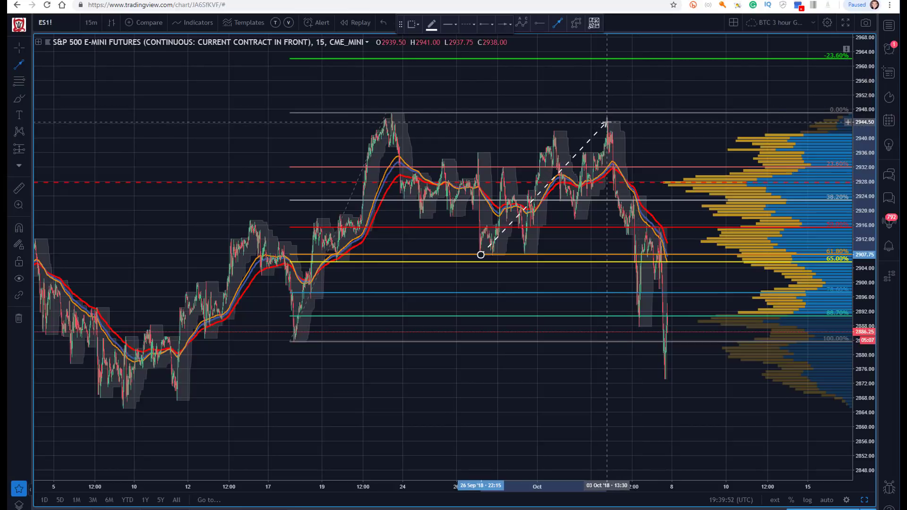
key("Escape")
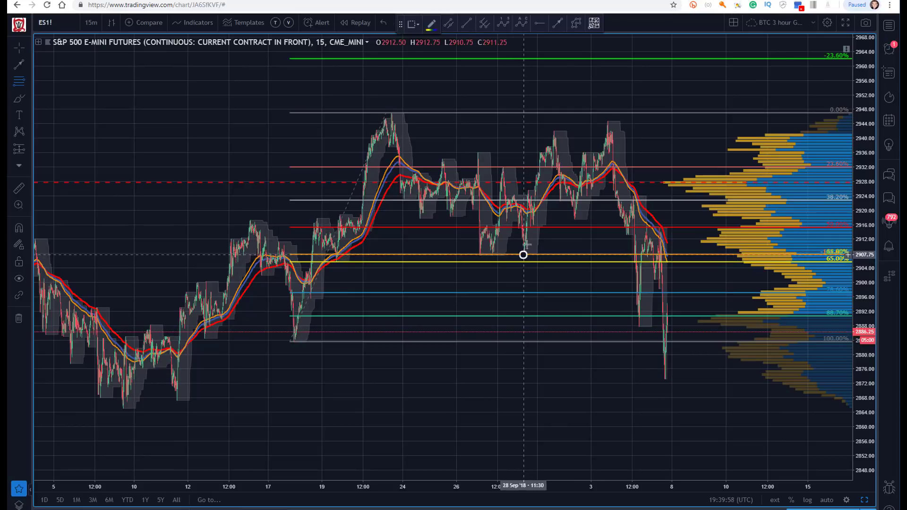
Try a Fibonacci retracement from the 28 September low at 2907.75 to 1 October at 2942.00, and delete it
left_click(523, 255)
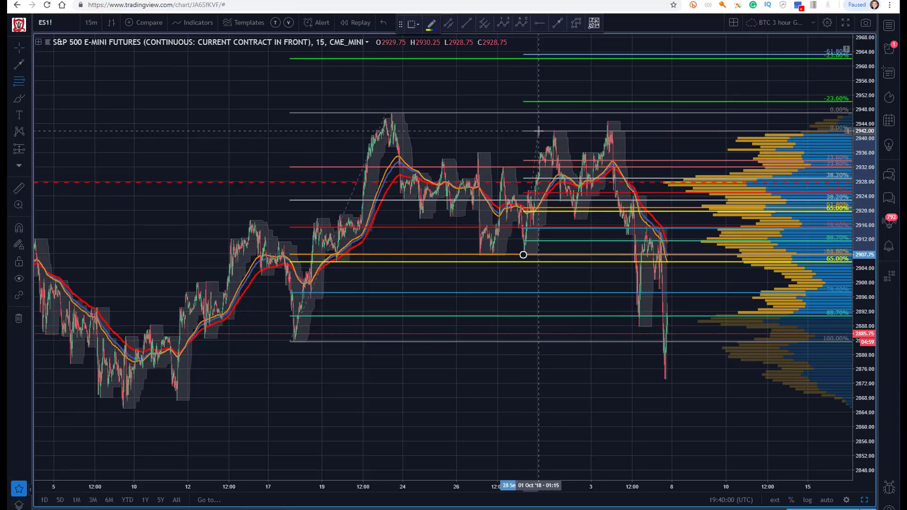
left_click(538, 131)
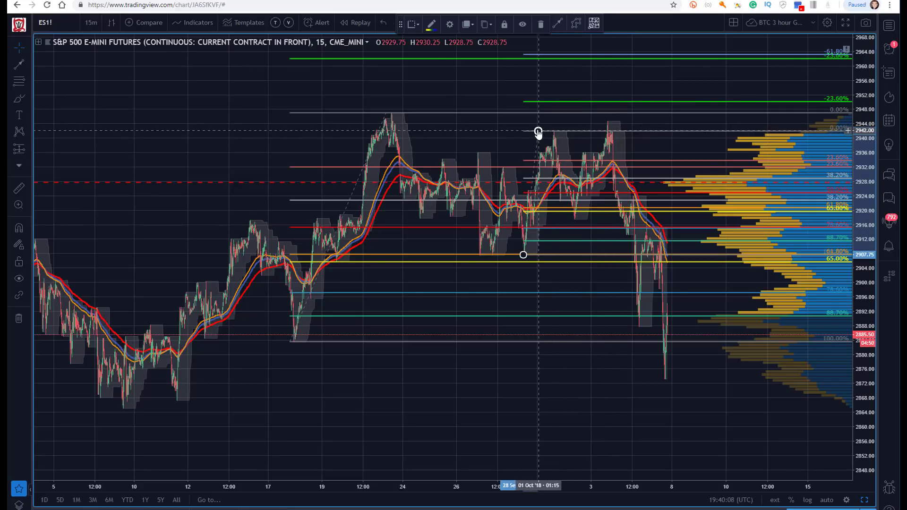
key("Delete")
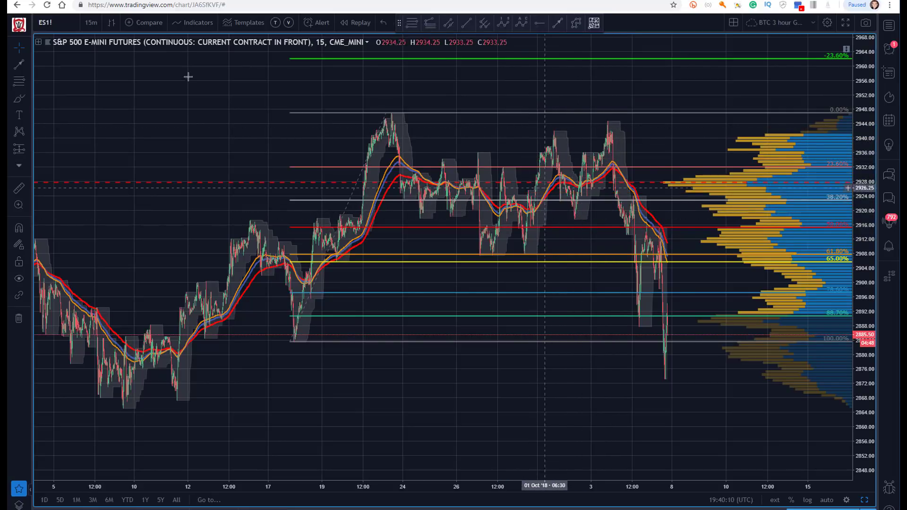
Draw a second Fibonacci retracement downward from the 21 September high at 2947.25 to the 24 September low at 2917.75
left_click_drag(182, 91, 164, 92)
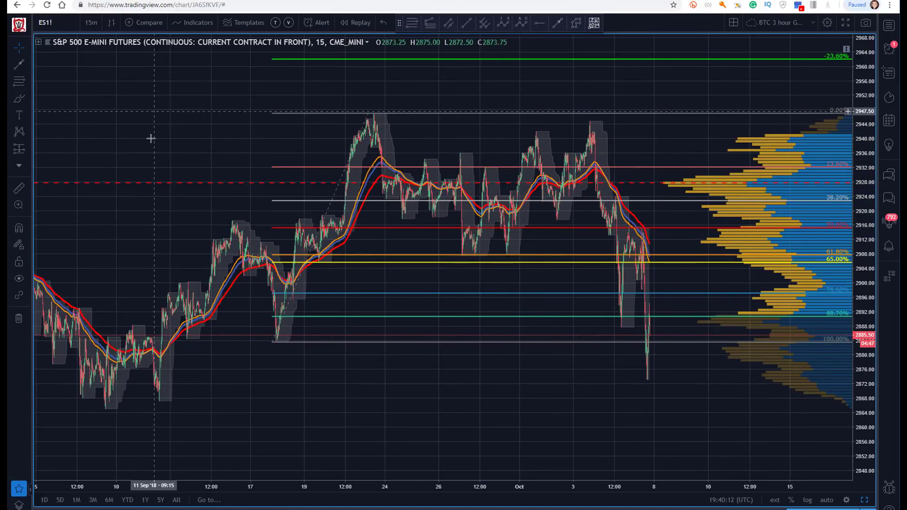
key("alt+f")
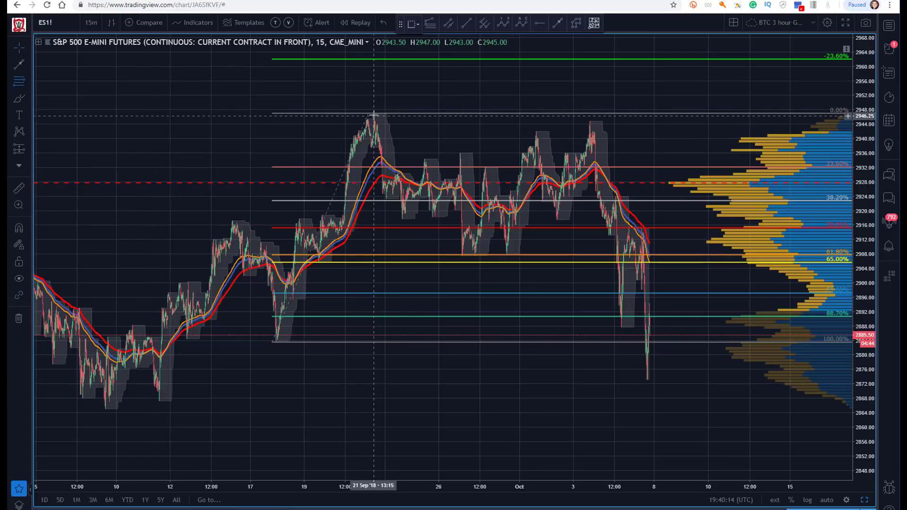
left_click(374, 112)
left_click(390, 219)
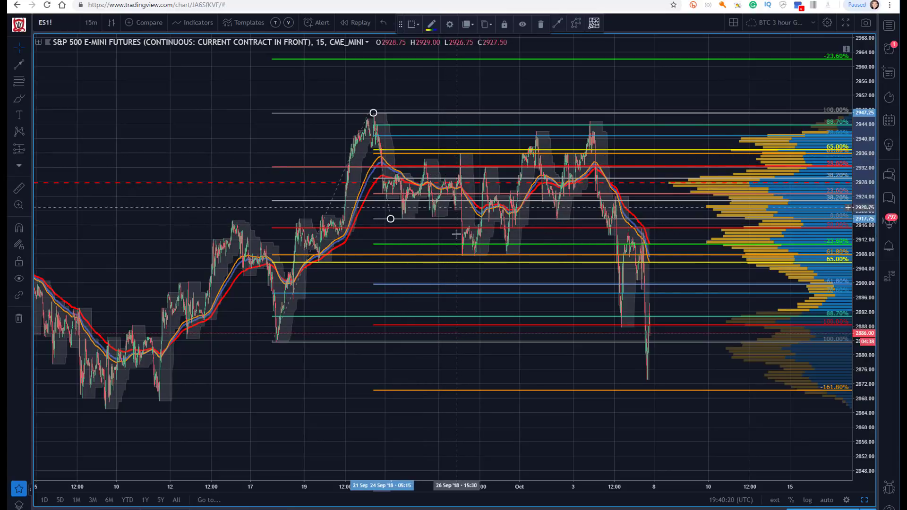
Mark the late-September lows with a rectangle from 26 to 30 September, spanning about 2910.50 to 2908.25
left_click(135, 147)
left_click(31, 104)
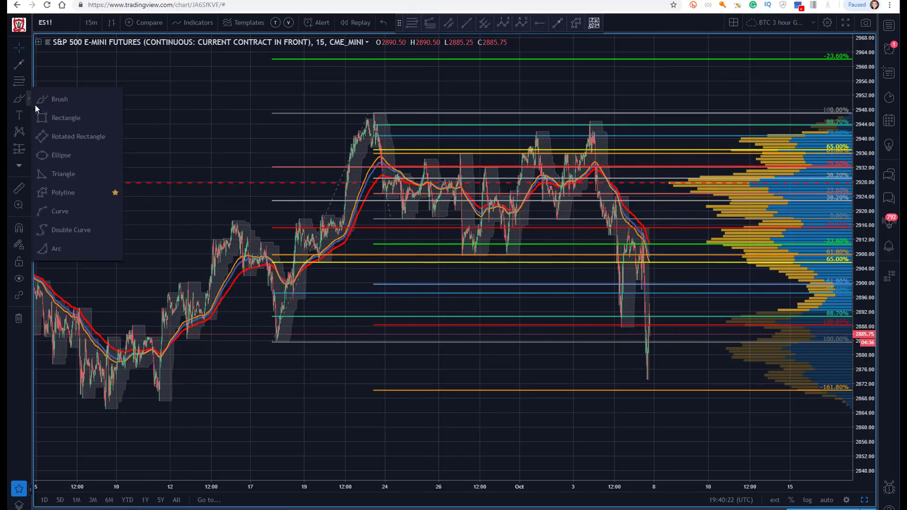
left_click(37, 115)
left_click_drag(452, 245, 517, 253)
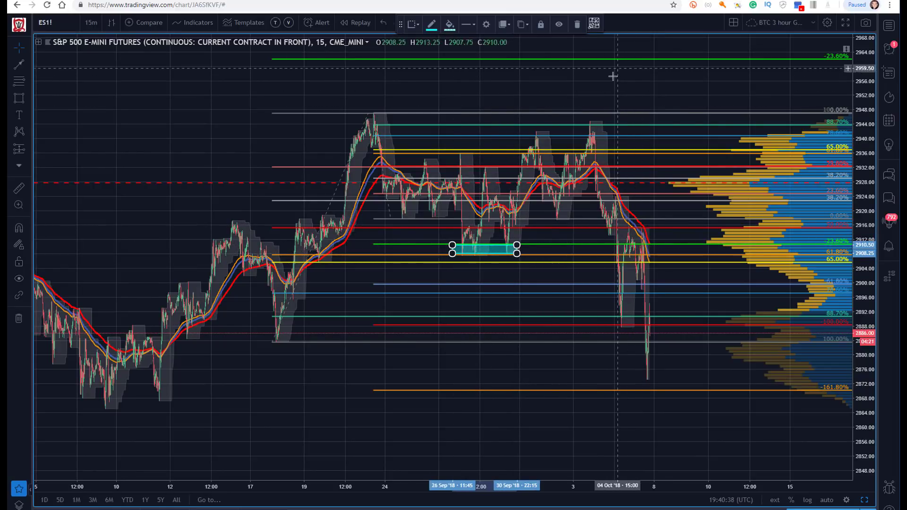
Delete the rectangle over the late-September lows and both Fibonacci retracements drawn around the 21 September high
key("Delete")
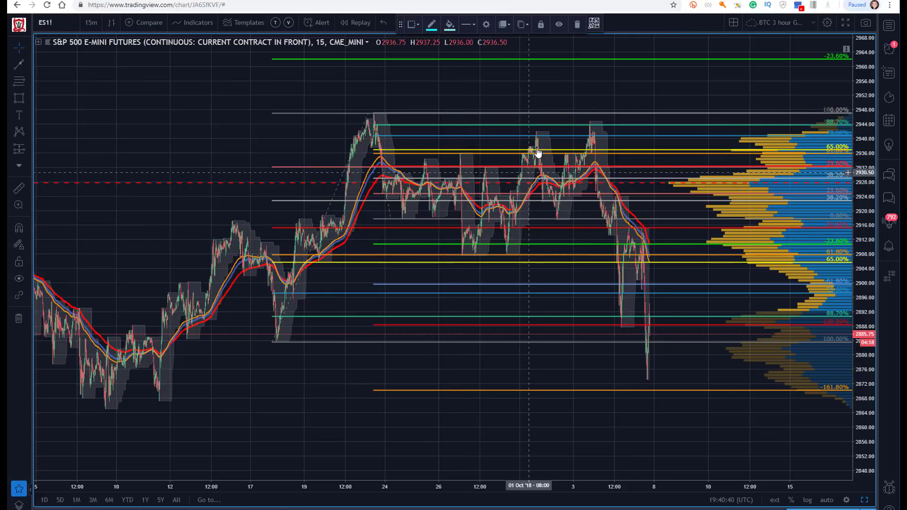
left_click(392, 115)
key("Delete")
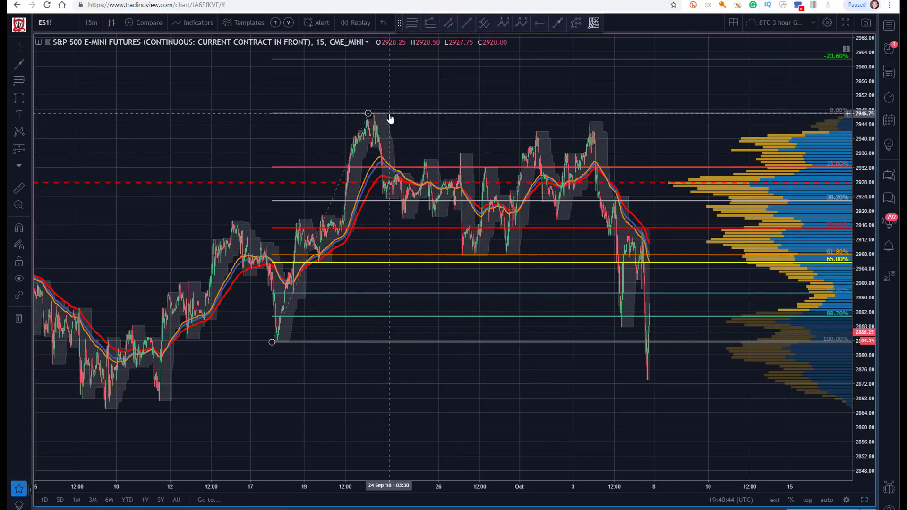
key("Delete")
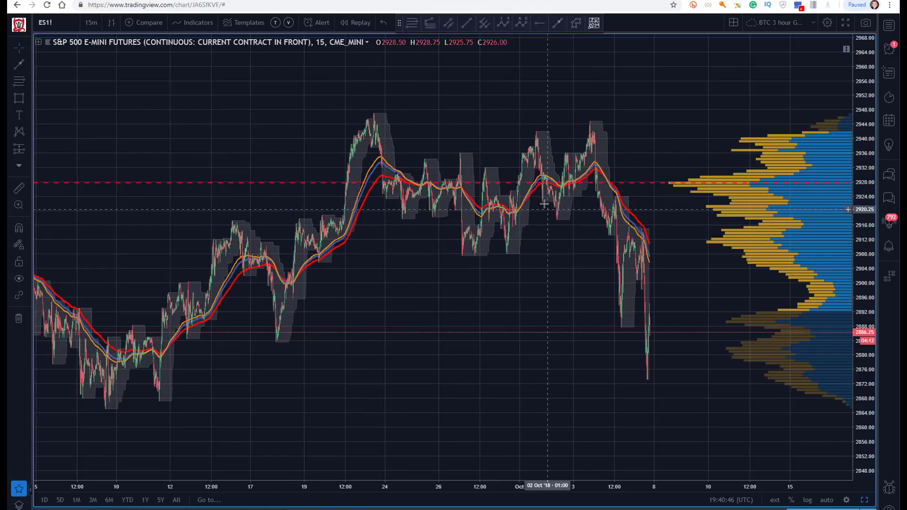
Try a Fibonacci retracement from the 27 September low at 2907.75 to the 3 October high at 2945.25, and delete it
left_click(413, 26)
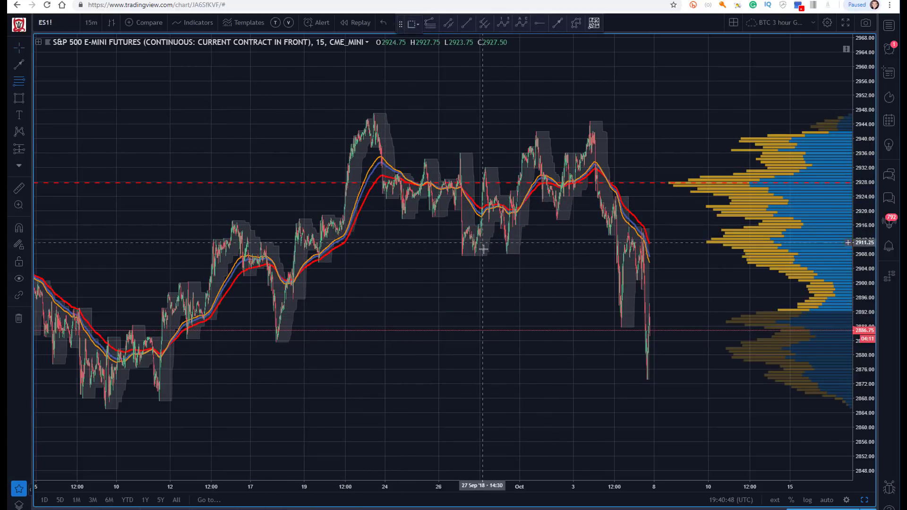
left_click(482, 255)
left_click(581, 119)
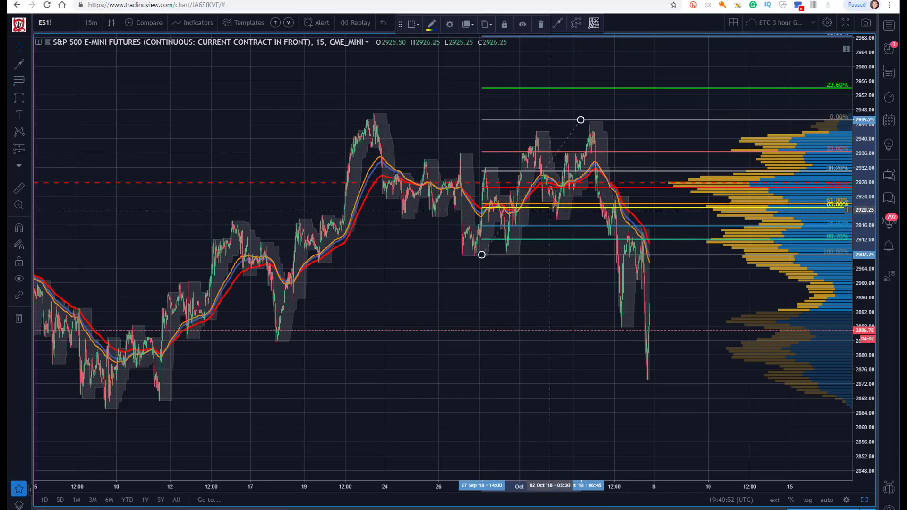
key("Delete")
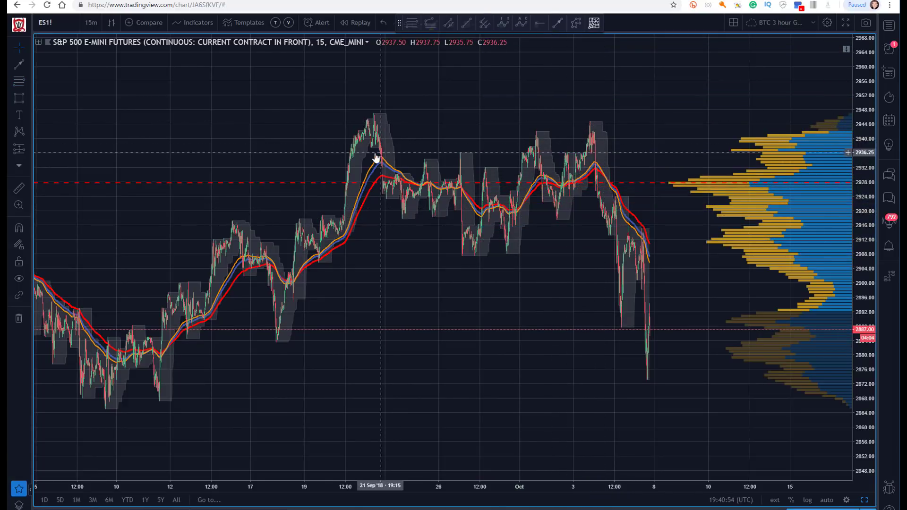
Draw a Fibonacci retracement downward from the 3 October high at 2944.75 to the 4 October low at about 2888
scroll(429, 482, "right", 2)
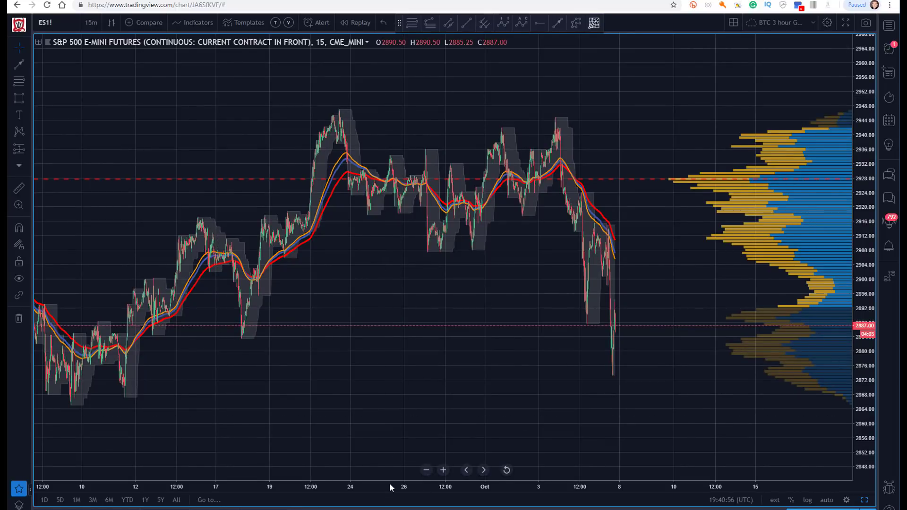
scroll(391, 476, "up", 4)
scroll(320, 93, "left", 2)
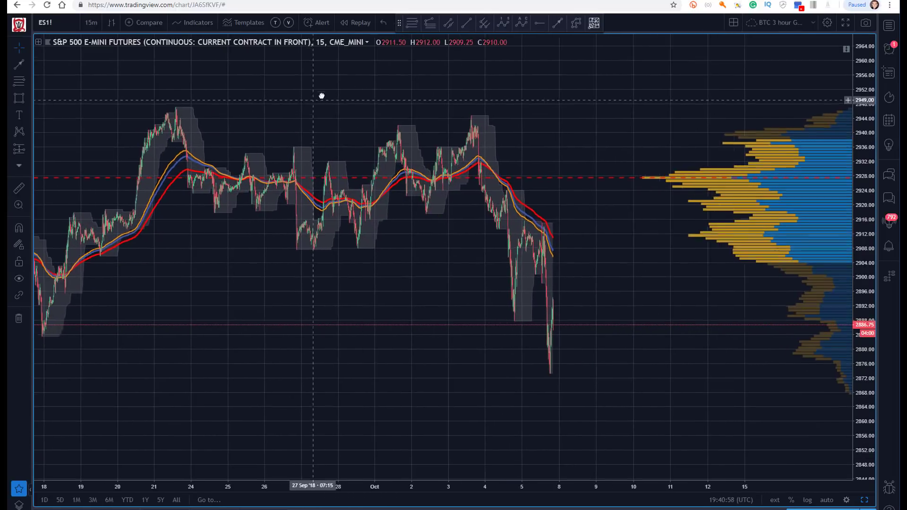
left_click(412, 23)
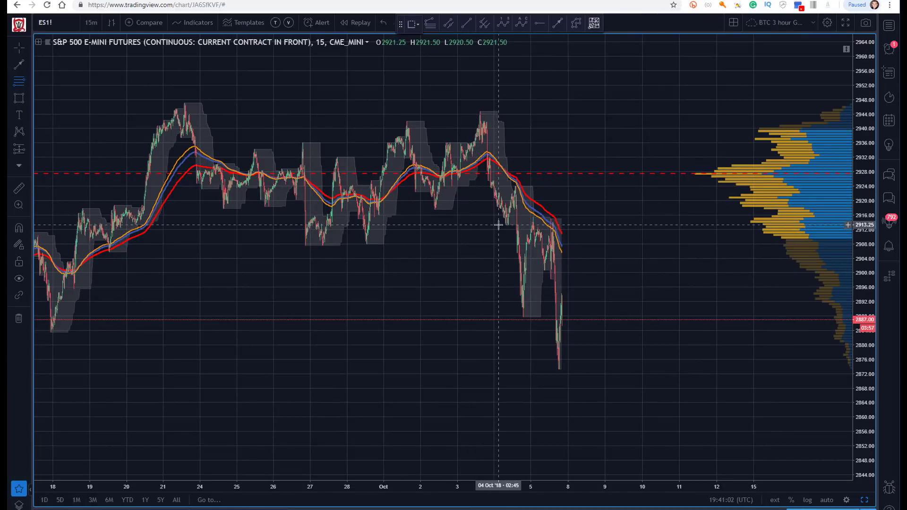
left_click(479, 112)
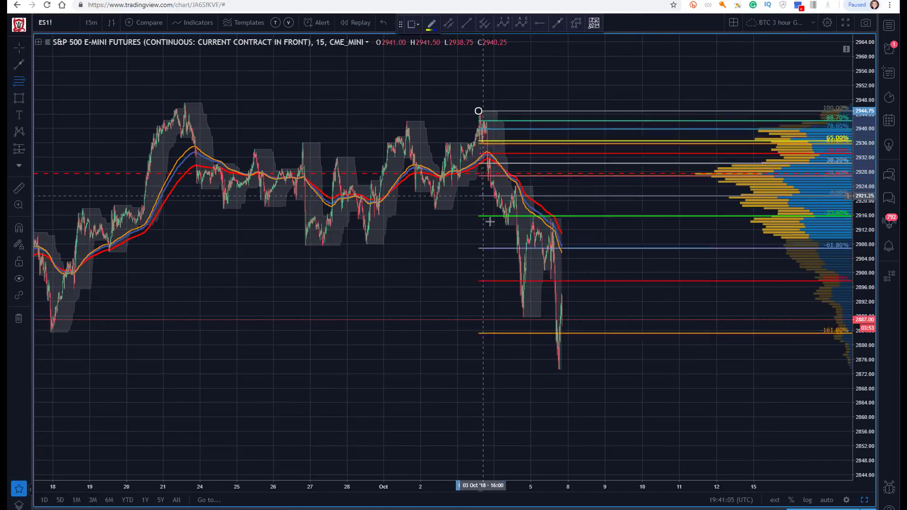
left_click(496, 315)
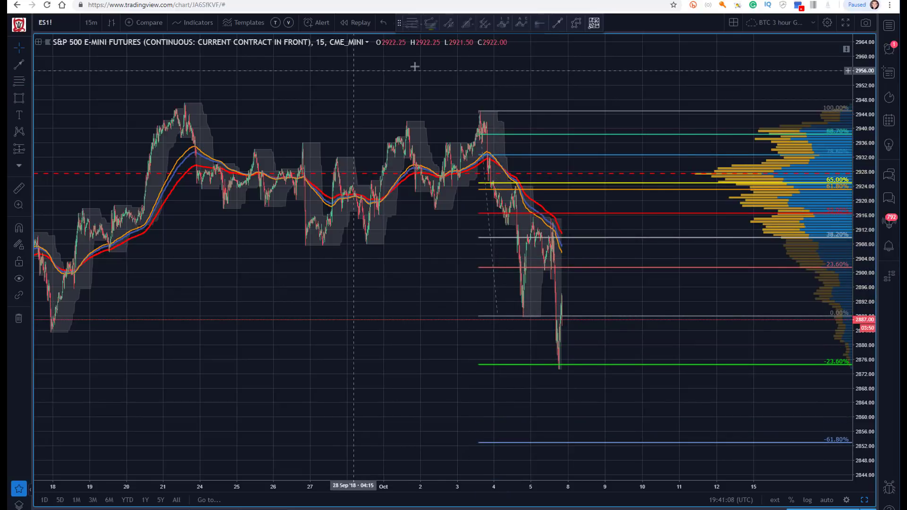
left_click(575, 25)
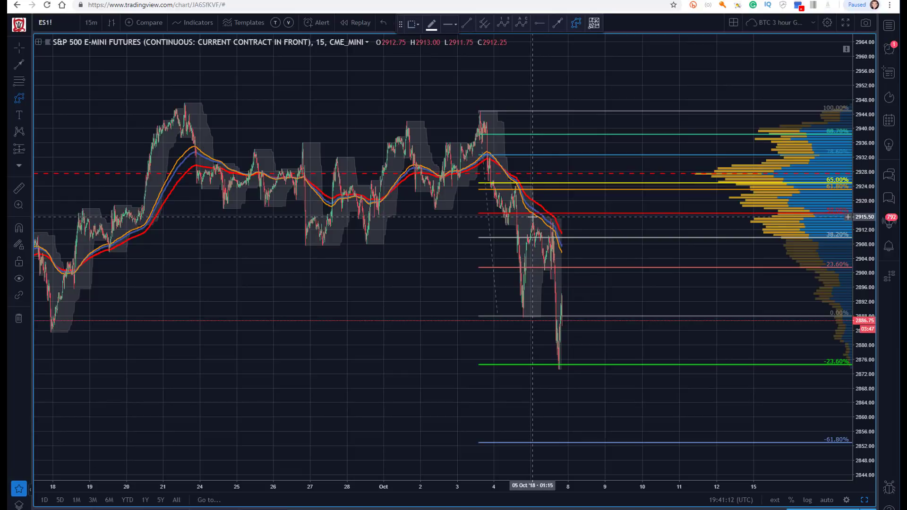
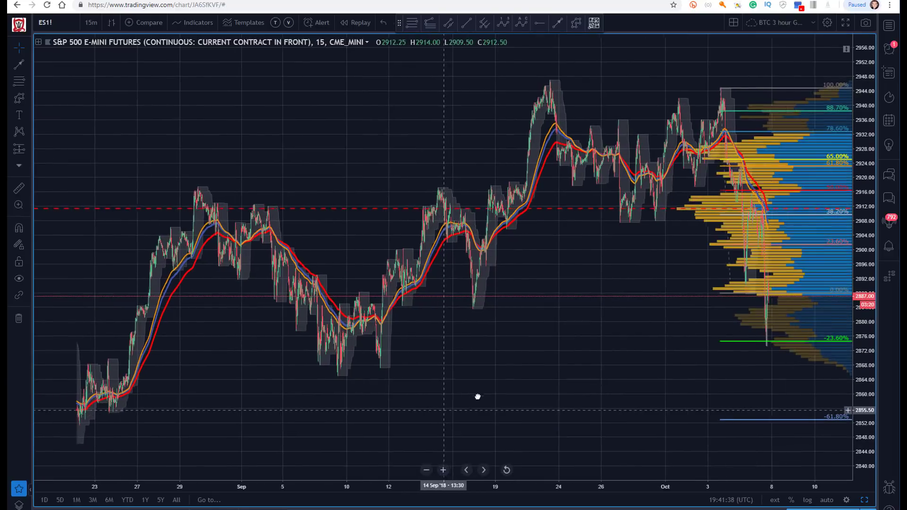
Switch the chart to the 1-hour interval and turn on automatic price scaling to fit the summer price history
left_click_drag(177, 135, 91, 138)
left_click(92, 22)
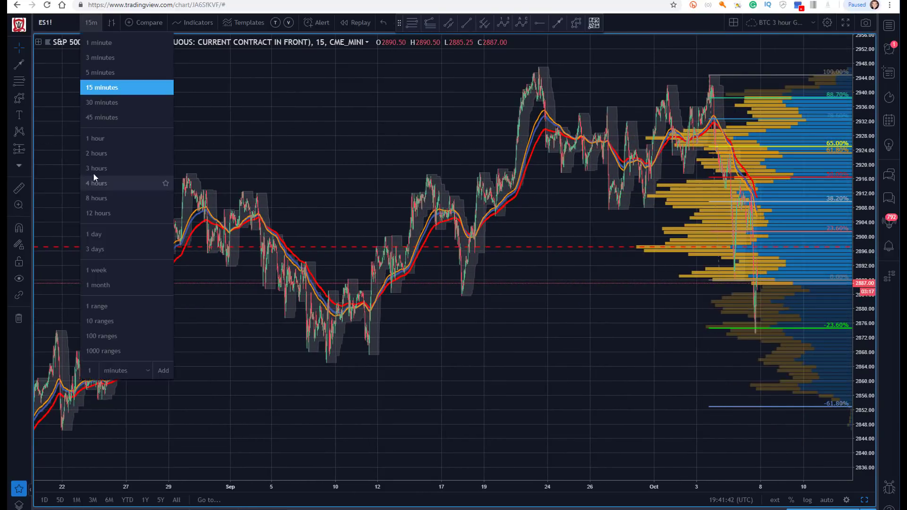
left_click(96, 138)
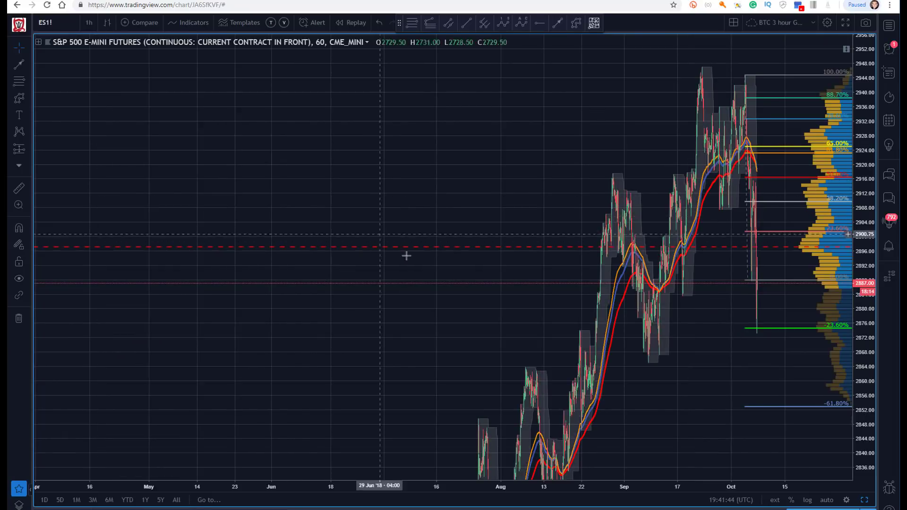
left_click(827, 500)
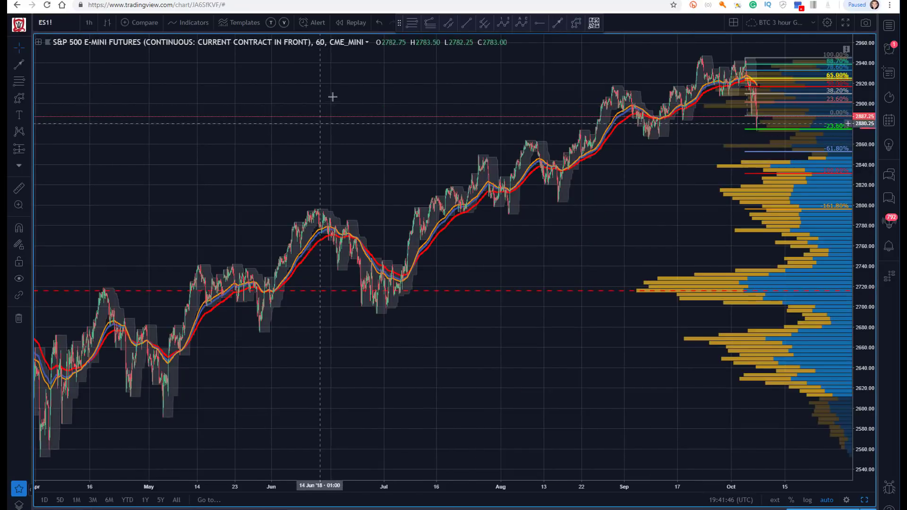
left_click_drag(332, 95, 221, 95)
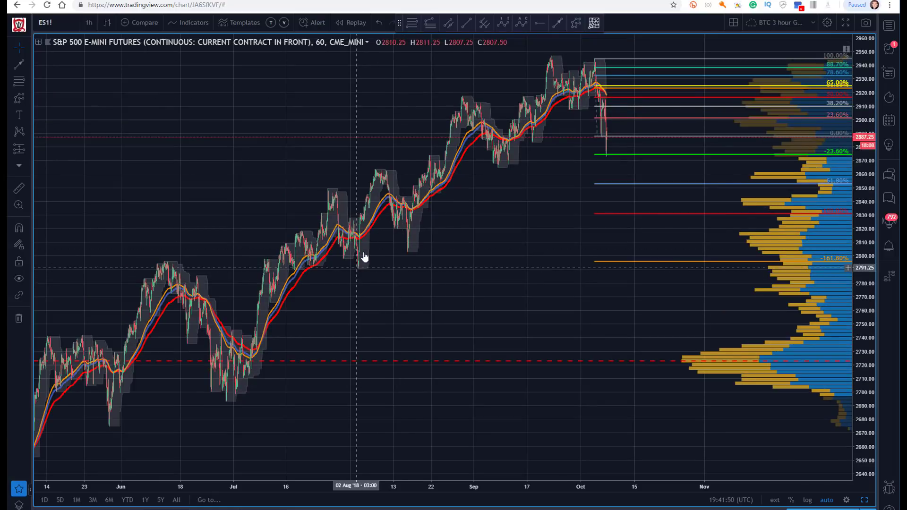
Draw a Fibonacci retracement from the 15 August low and extend its end point up to the September high at about 2947
left_click(413, 24)
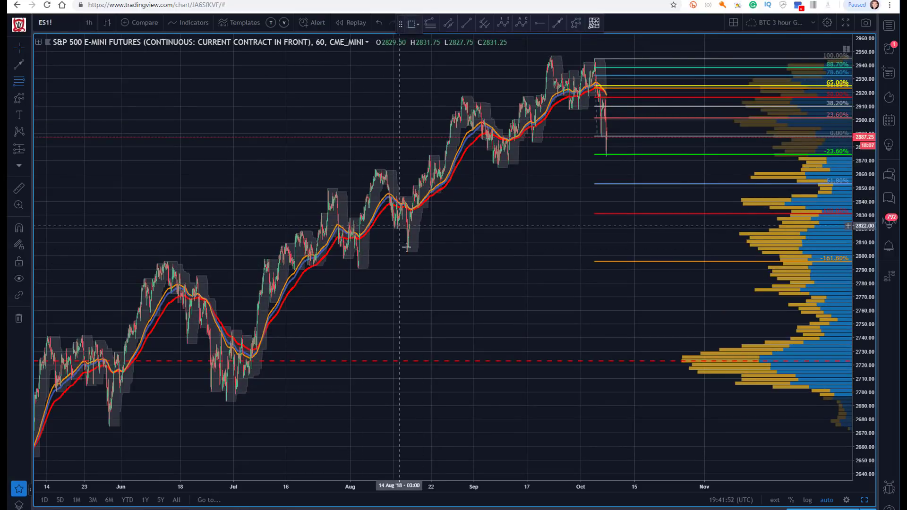
left_click(407, 253)
left_click(459, 97)
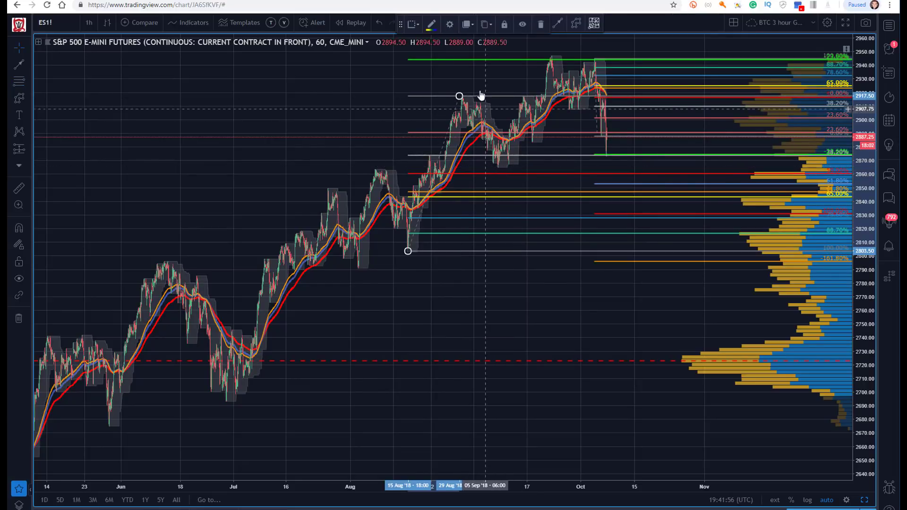
left_click_drag(459, 96, 534, 55)
left_click(603, 160)
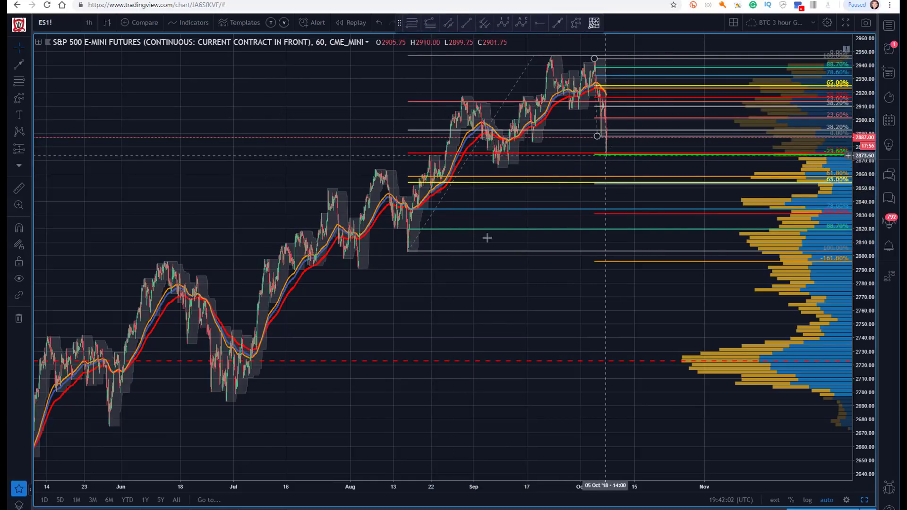
left_click_drag(408, 252, 408, 253)
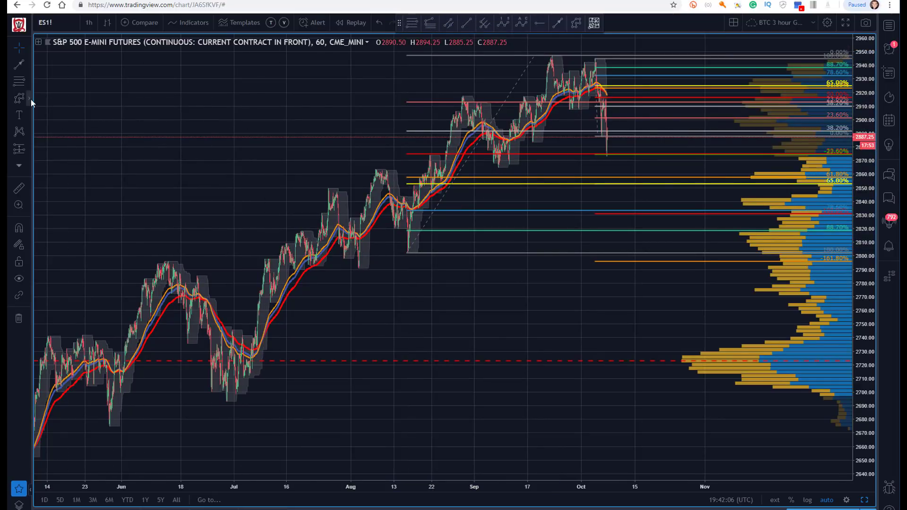
Mark the overlapping levels at the October low with a thin rectangle near 2874, and move the August retracement's starting point slightly earlier
left_click(30, 99)
left_click(52, 117)
left_click_drag(593, 155, 613, 155)
double_click(267, 107)
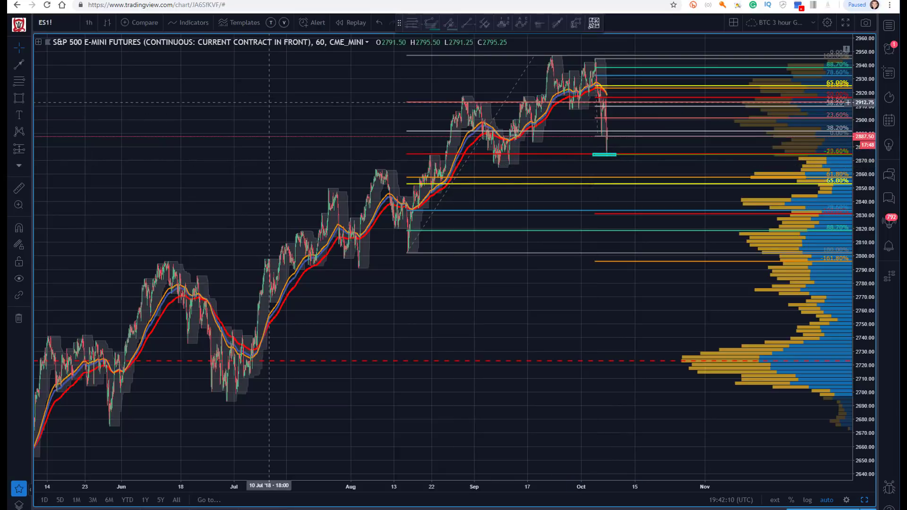
double_click(240, 146)
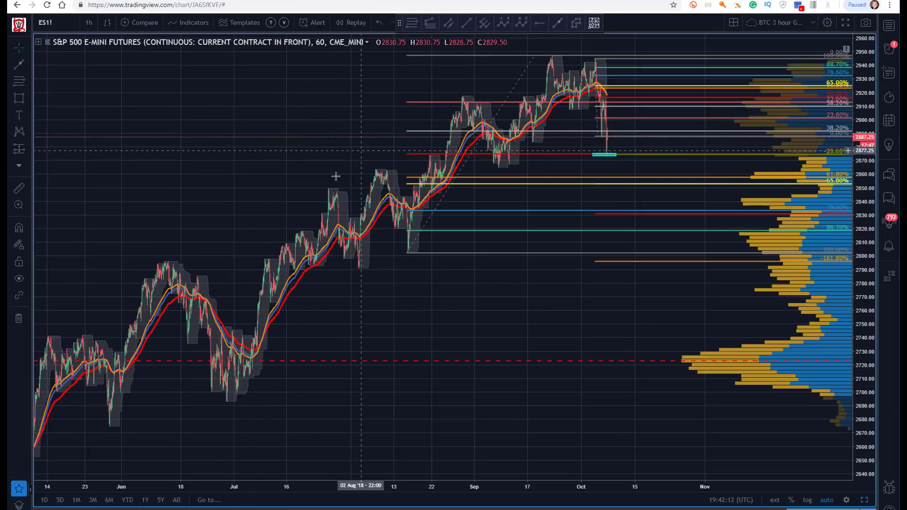
mouse_move(407, 254)
left_mouse_down()
mouse_move(482, 169)
mouse_move(407, 253)
mouse_move(351, 272)
mouse_move(251, 404)
mouse_move(226, 403)
mouse_move(349, 270)
mouse_move(396, 253)
left_mouse_up()
left_click(389, 277)
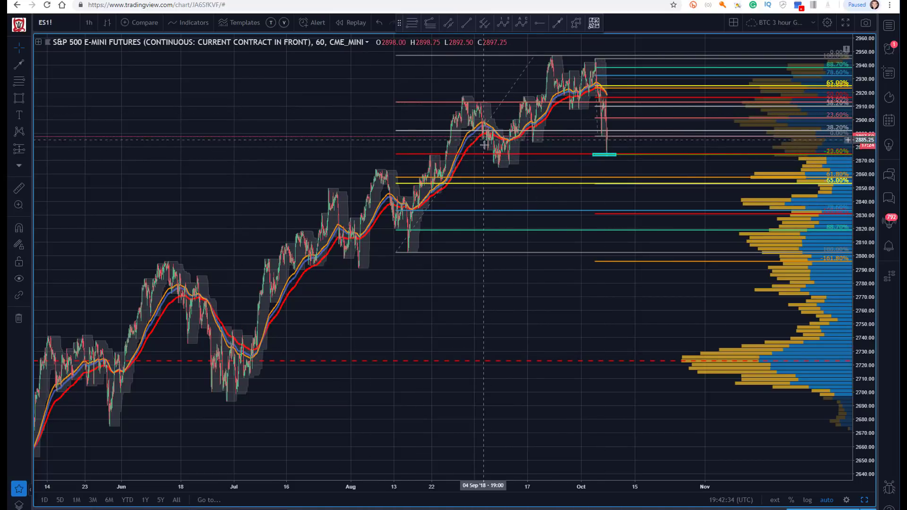
Switch the chart back to the 15-minute interval and bring the late-September and October price action into view
left_click(87, 24)
left_click(104, 89)
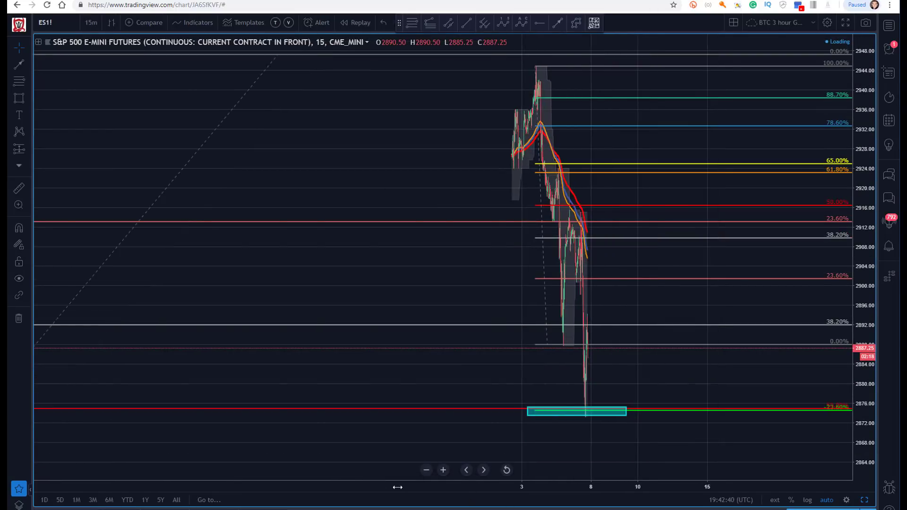
left_click_drag(243, 354, 362, 264)
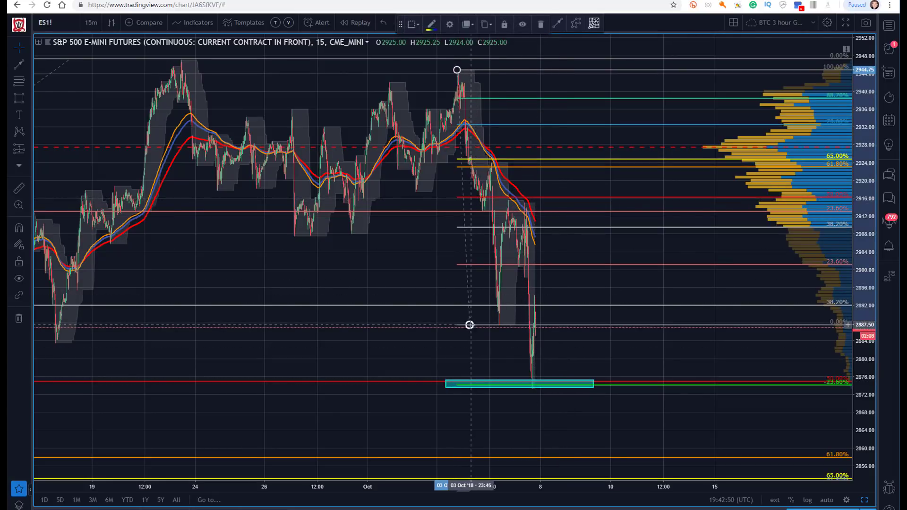
Delete the October retracement, the rectangle at the October low and the August-to-September retracement
key("Delete")
left_click(446, 386)
key("Delete")
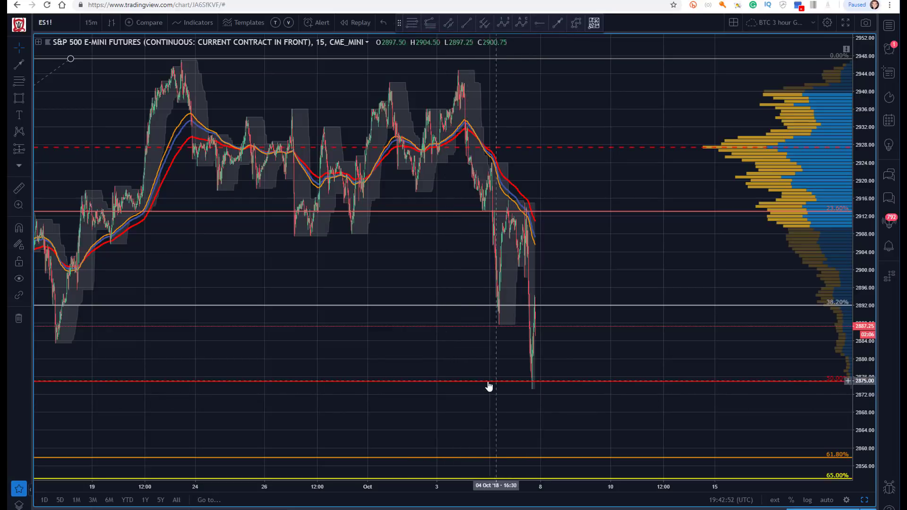
left_click(491, 387)
key("Delete")
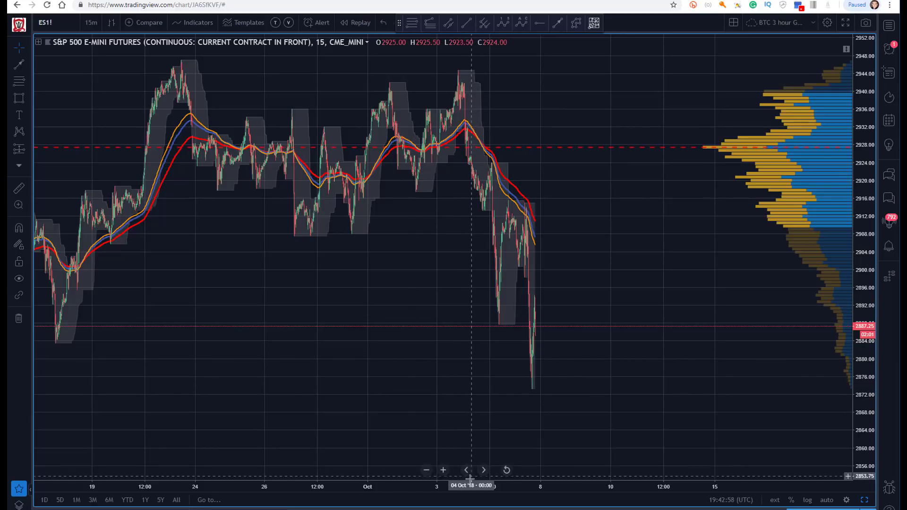
Draw a Fibonacci retracement downward from the 5 October high at 2915.00 to that day's low at 2873.00
left_click_drag(458, 485, 690, 487)
scroll(368, 399, "up", 5)
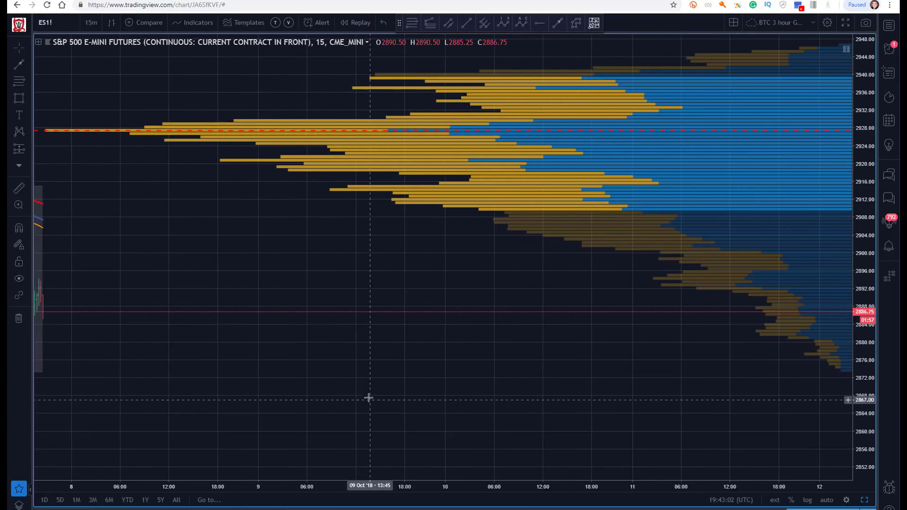
scroll(369, 399, "down", 4)
left_click_drag(350, 383, 328, 394)
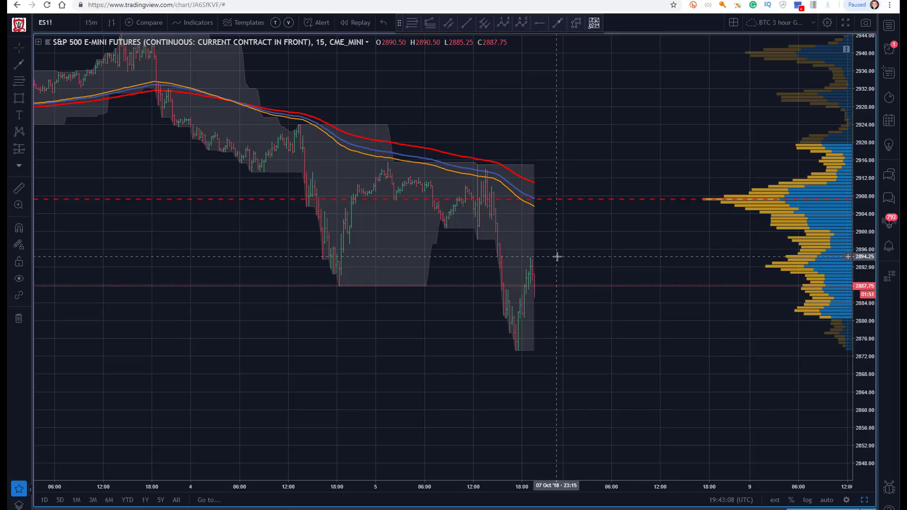
left_click(413, 26)
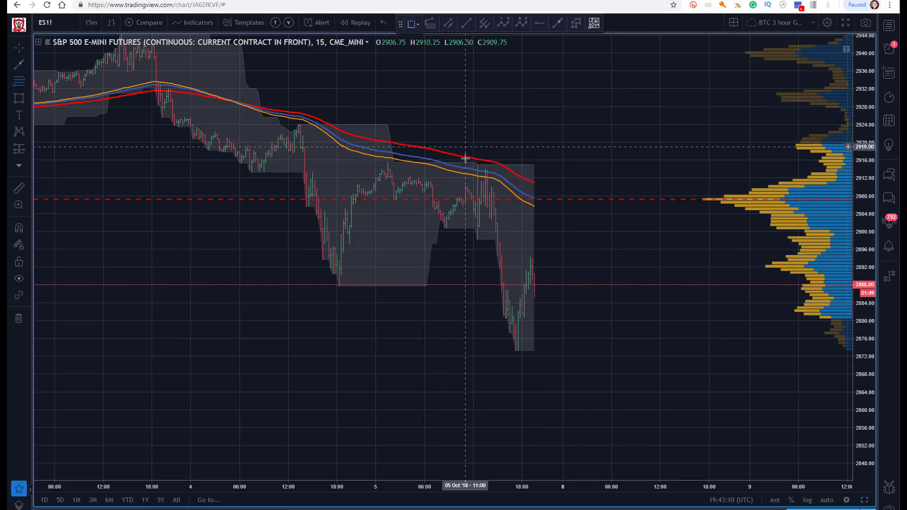
left_click(473, 165)
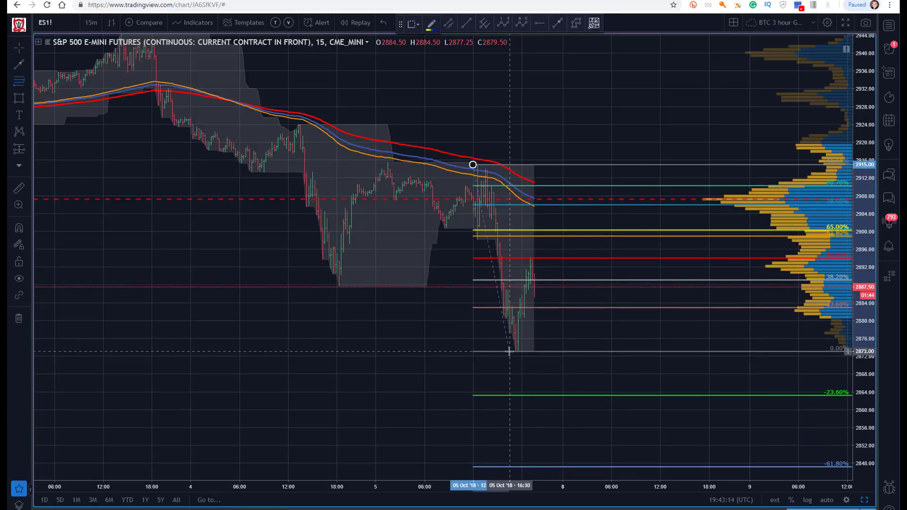
left_click(508, 351)
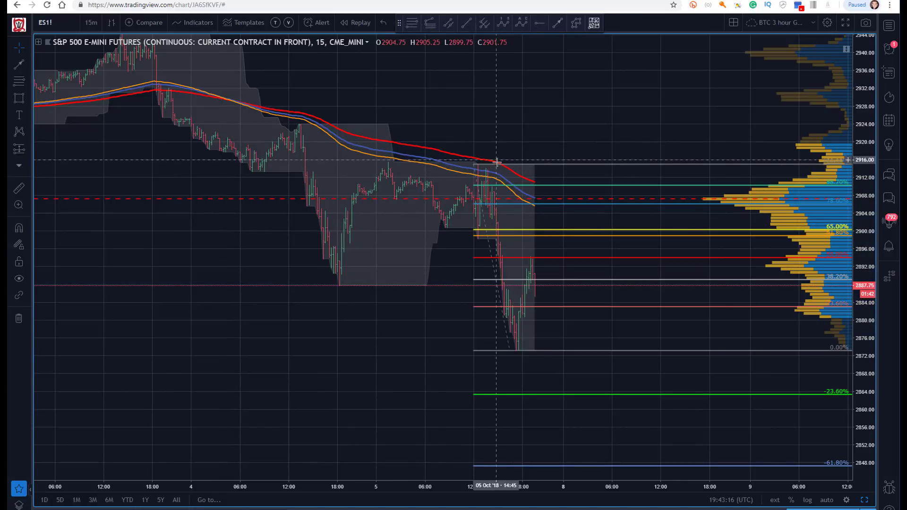
left_click(474, 169)
left_click(393, 115)
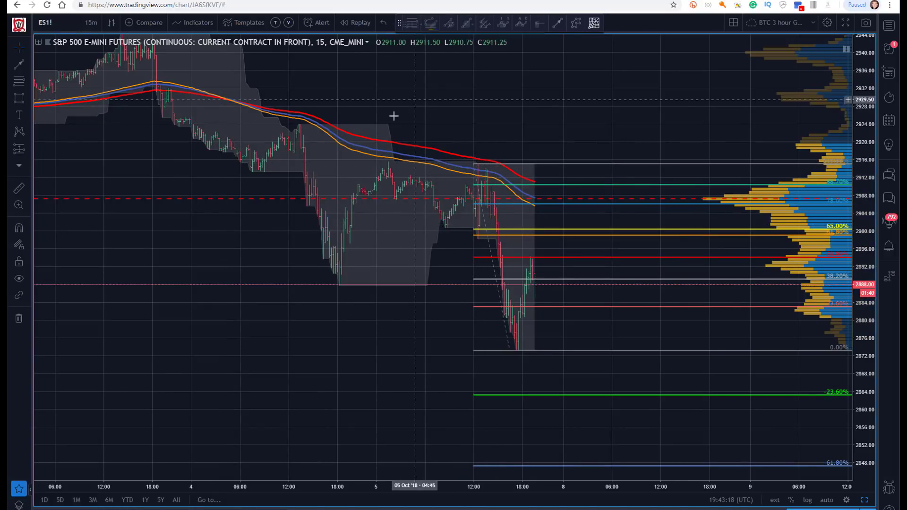
left_click(577, 24)
key("Escape")
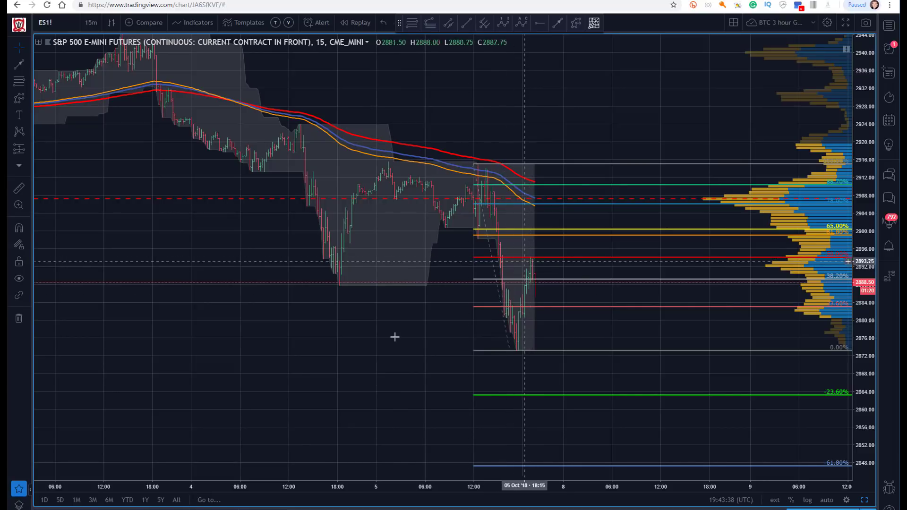
Sketch a white path from the rebound high near 2894 to the −23.60% extension, and pull its end above the rebound high
left_click(576, 22)
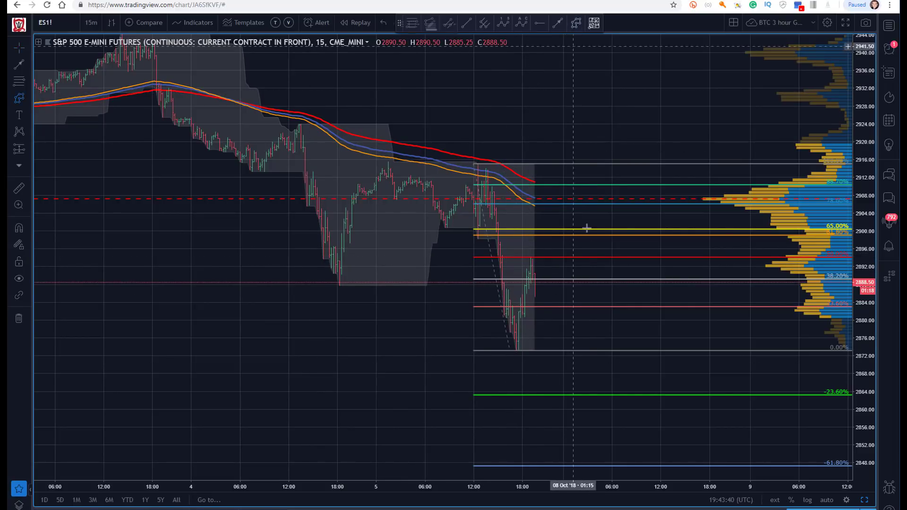
left_click(531, 259)
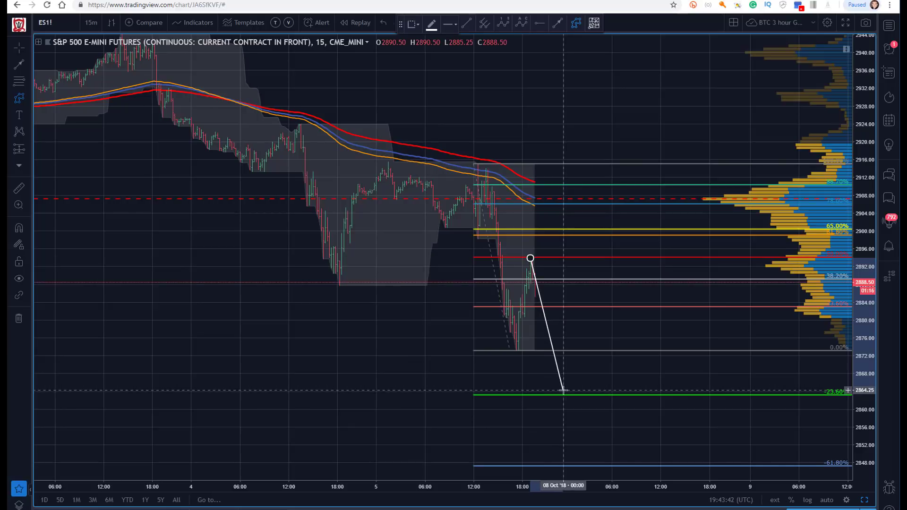
double_click(564, 394)
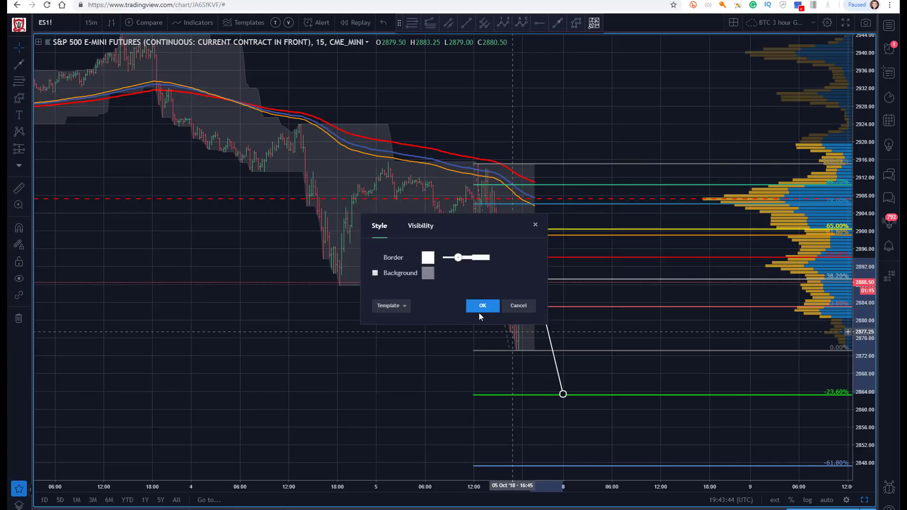
left_click(483, 306)
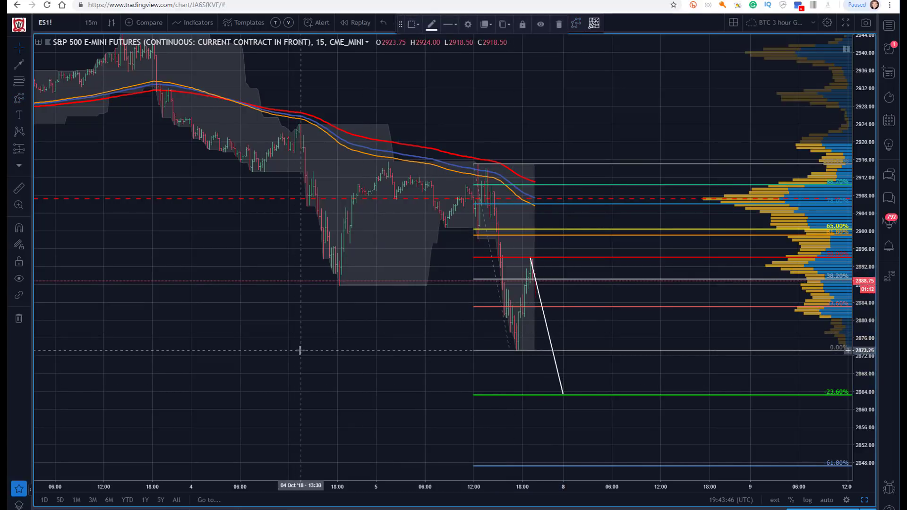
left_click_drag(564, 394, 541, 233)
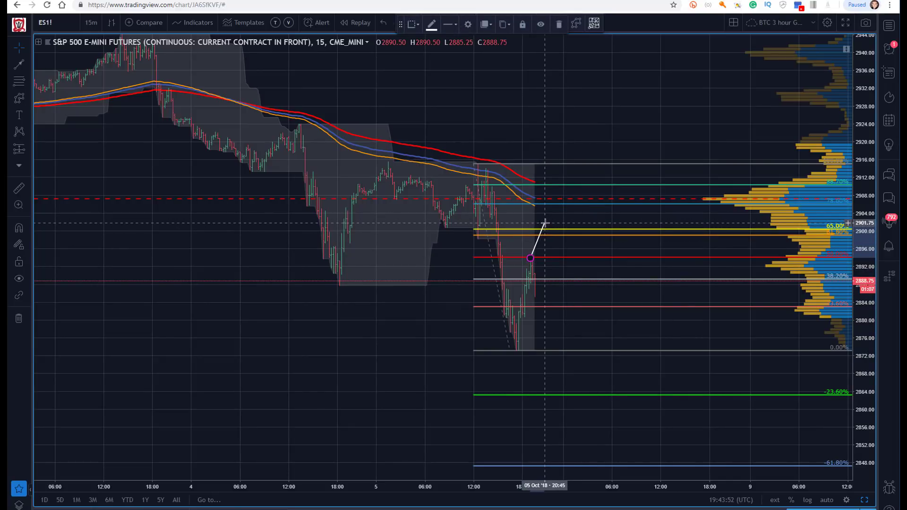
Delete the white path and the 5 October downward retracement
key("Delete")
left_click(509, 186)
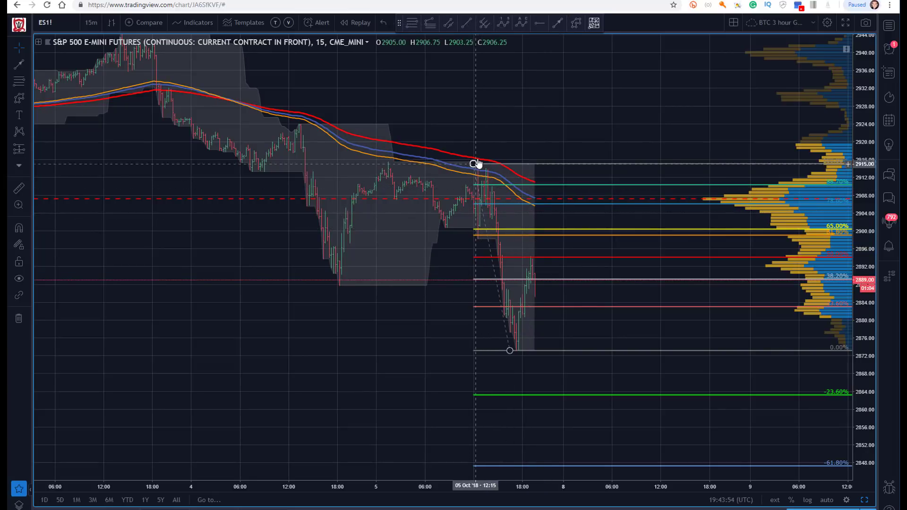
key("Delete")
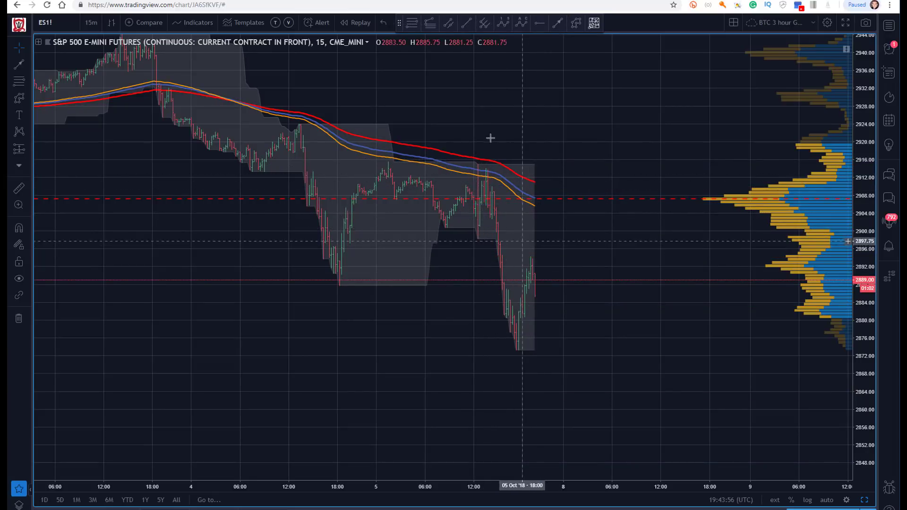
Try an upward Fibonacci retracement from the 5 October low at 2873.25 to the rebound high near 2894.25, and remove it
left_click(414, 23)
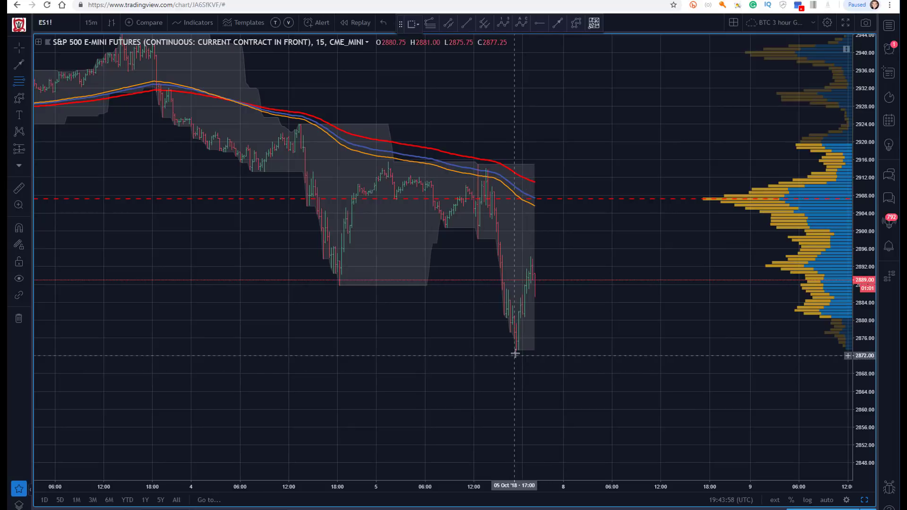
left_click(517, 351)
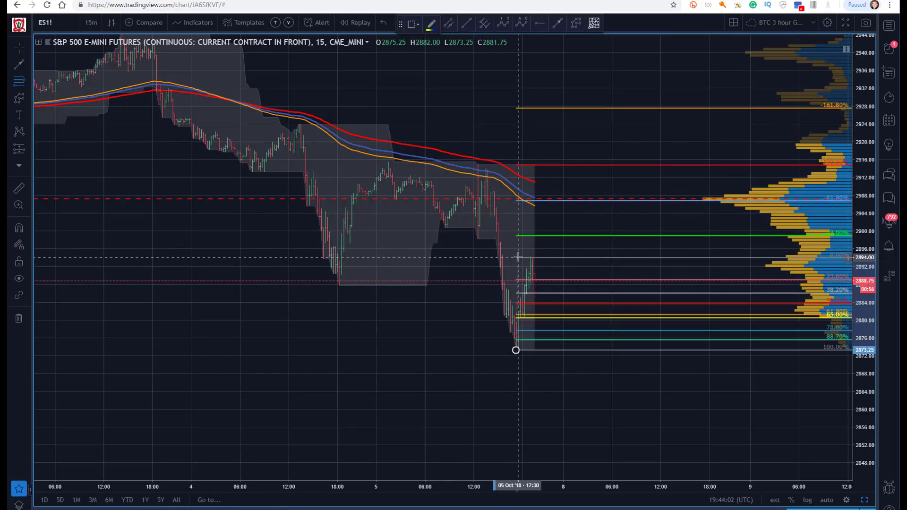
left_click(520, 256)
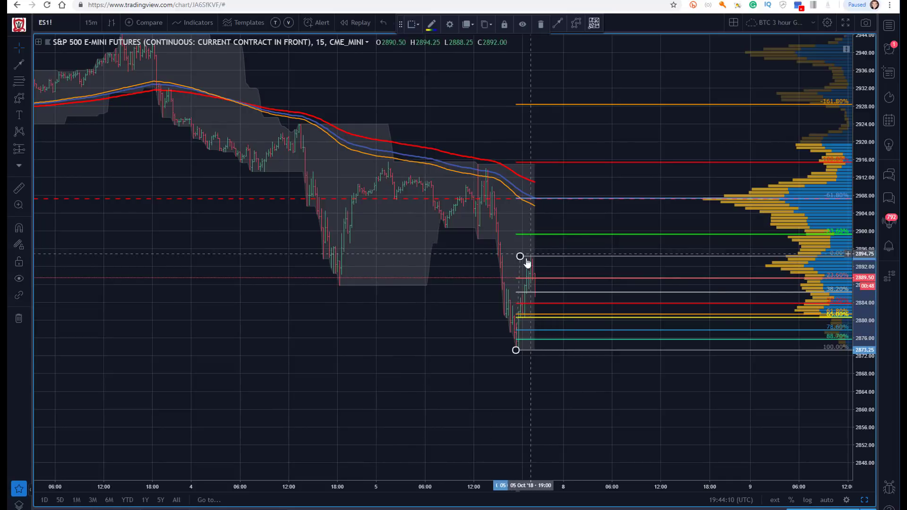
left_click_drag(523, 259, 525, 258)
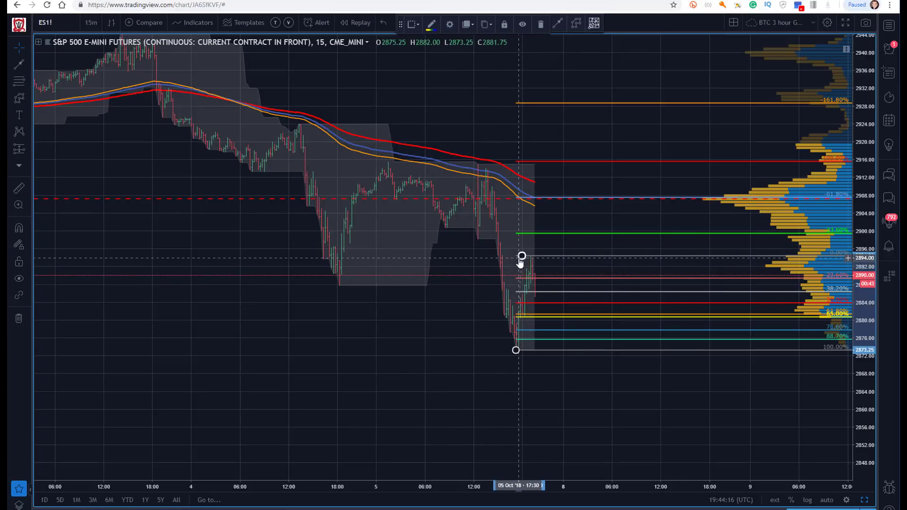
left_click_drag(521, 261, 520, 256)
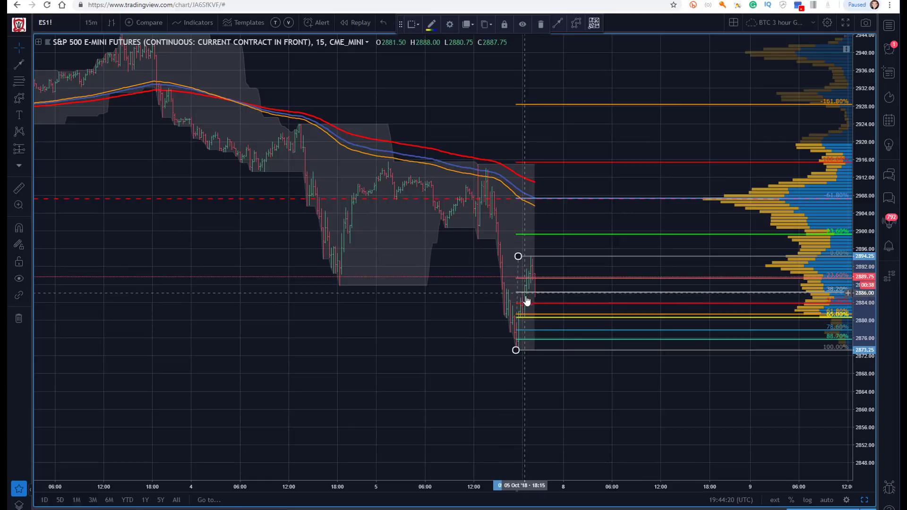
key("Delete")
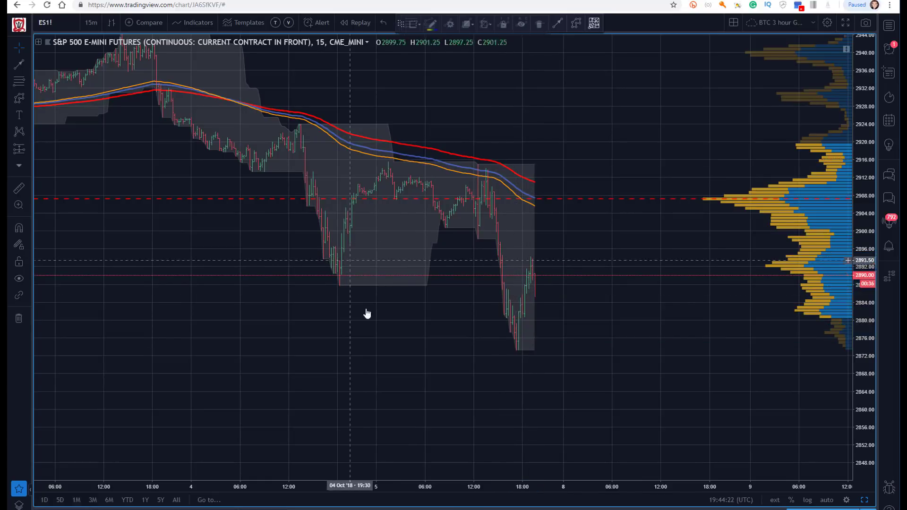
Draw a Fibonacci retracement downward from the 5 October high at 2914.75 to that day's low at 2873.00
key("alt+f")
left_click(471, 165)
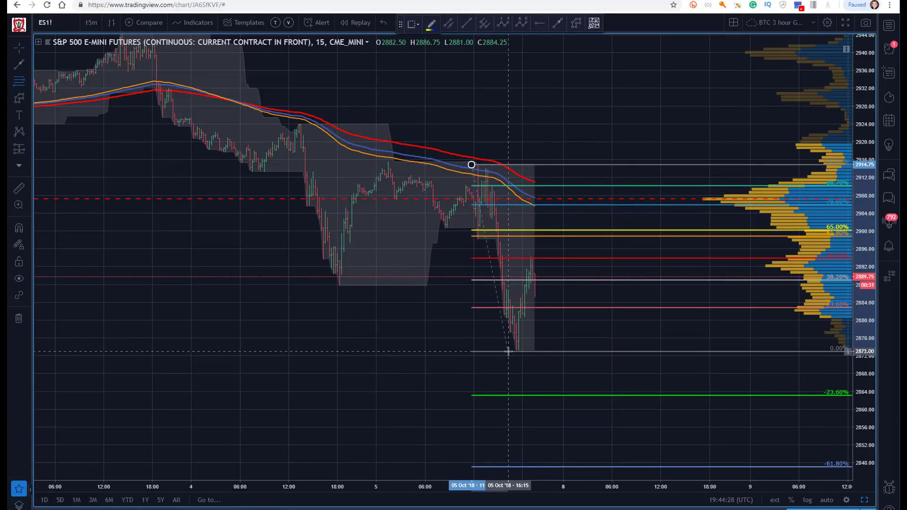
left_click(510, 351)
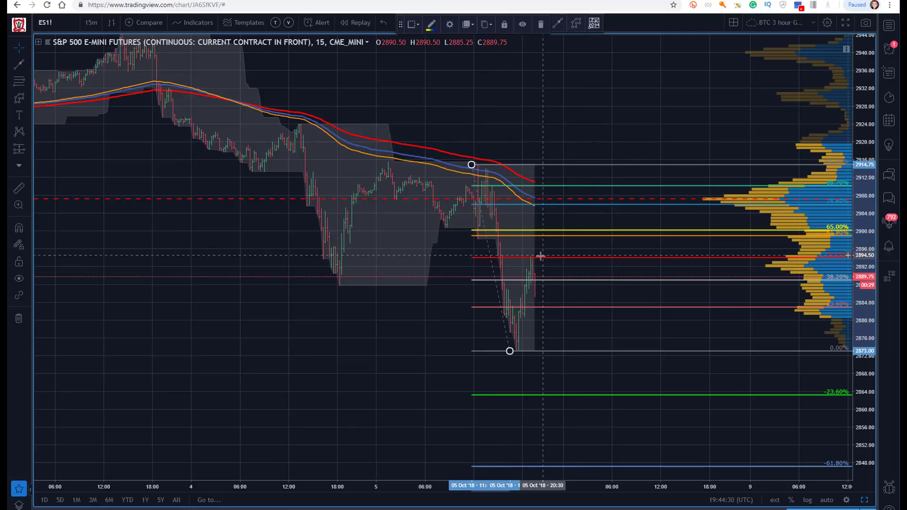
left_click(484, 190)
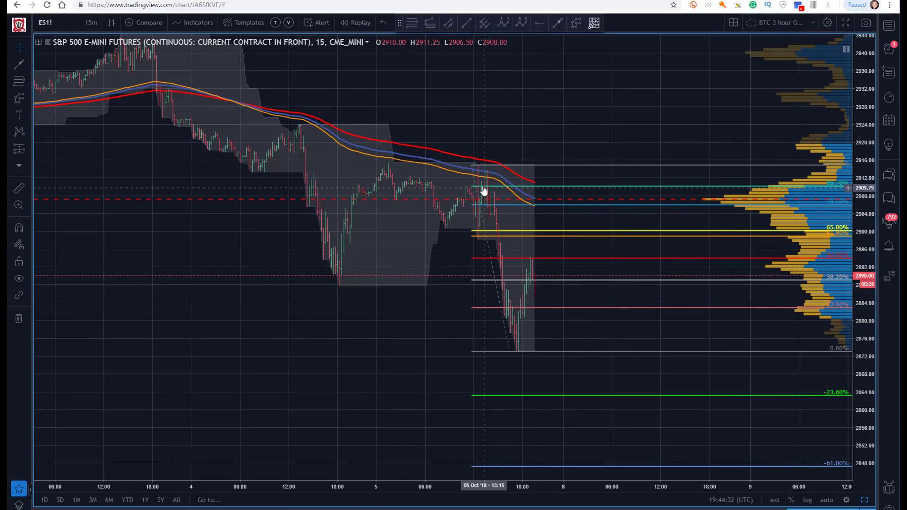
Nudge the 5 October retracement's starting point up to the day's high at about 2915
left_click(472, 166)
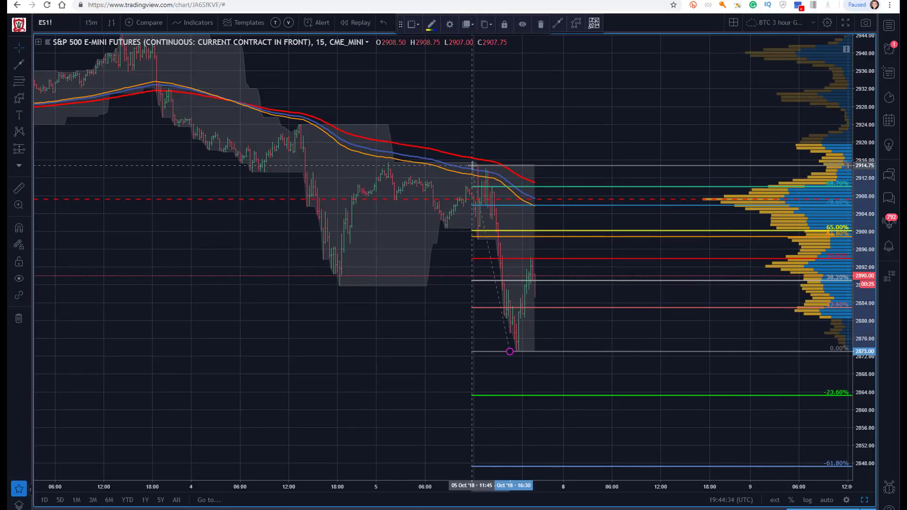
left_click(498, 194)
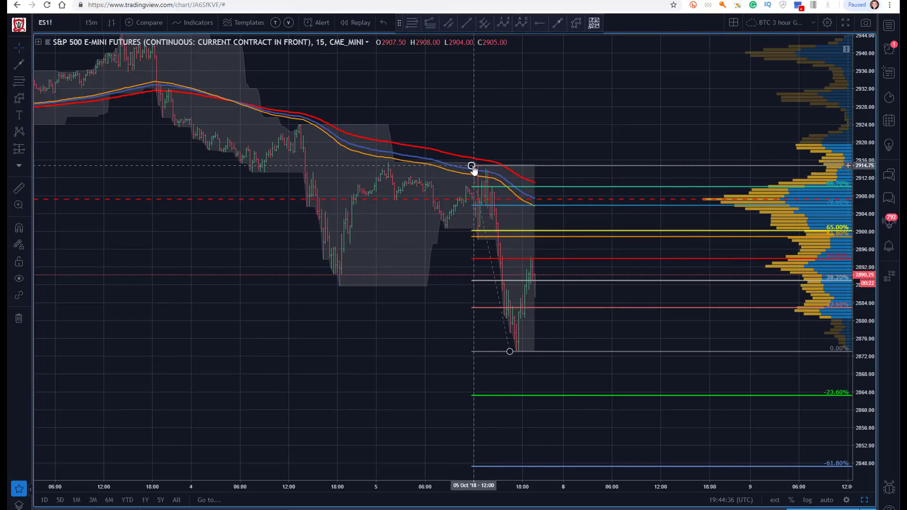
left_click_drag(474, 169, 476, 168)
left_click(531, 279)
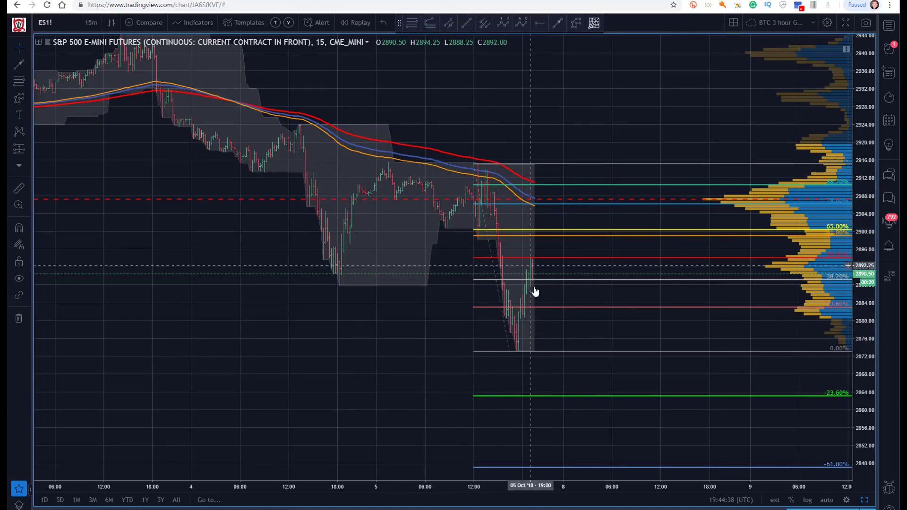
Draw a second Fibonacci retracement downward from the 3 October high at 2945.00 to the 4 October low at 2887.75
left_click_drag(270, 346, 257, 347)
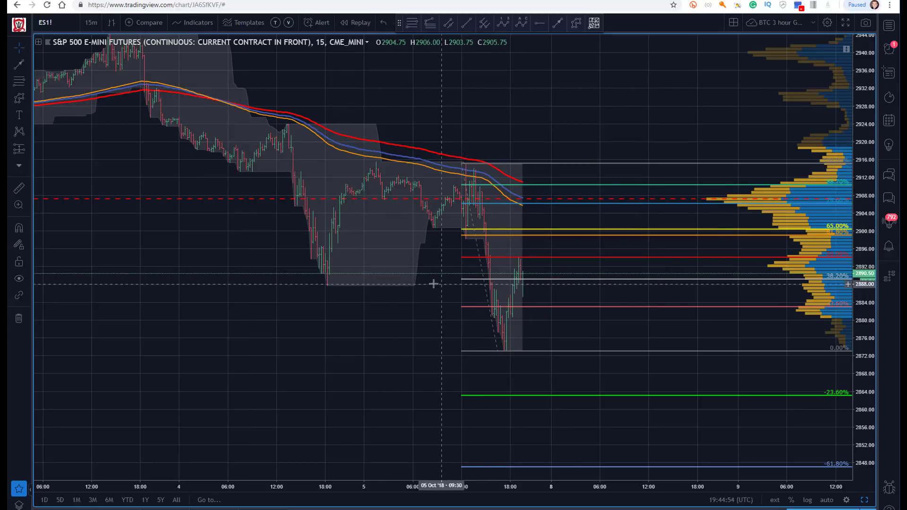
left_click(462, 235)
left_click_drag(144, 282, 205, 345)
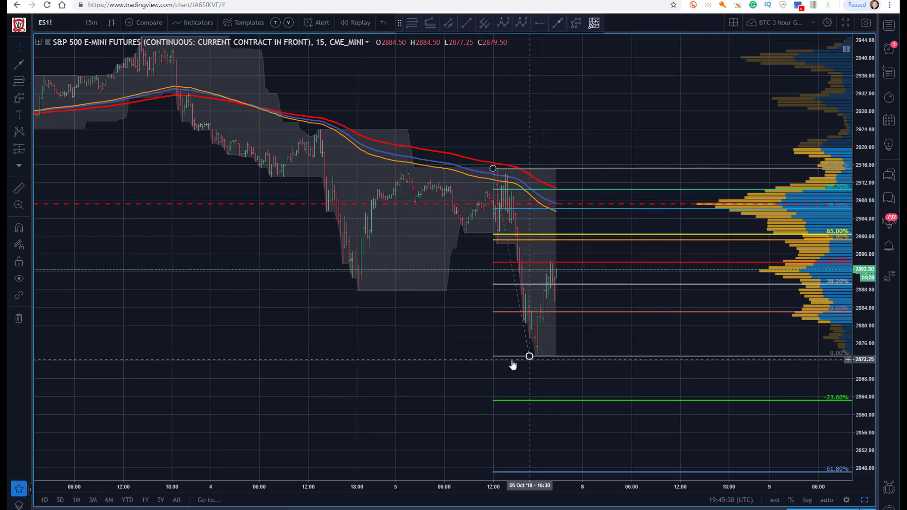
left_click_drag(178, 261, 291, 431)
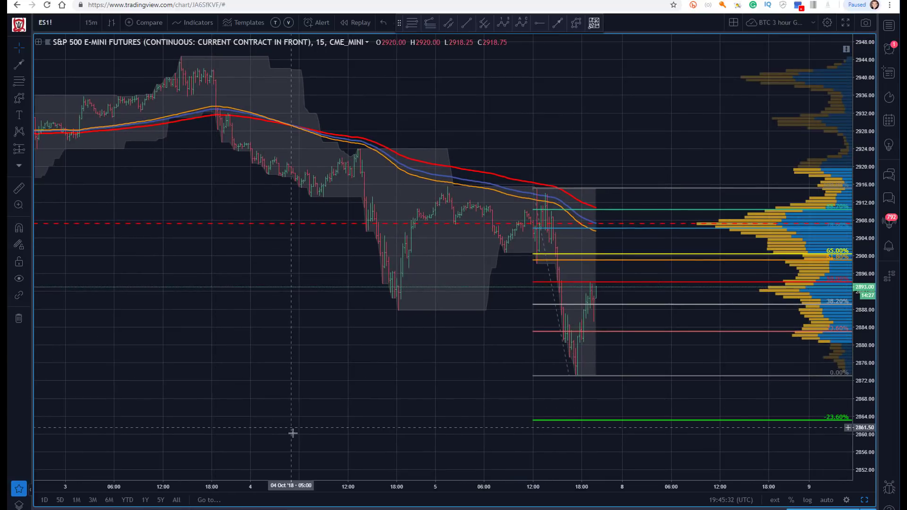
left_click(414, 25)
left_click(181, 55)
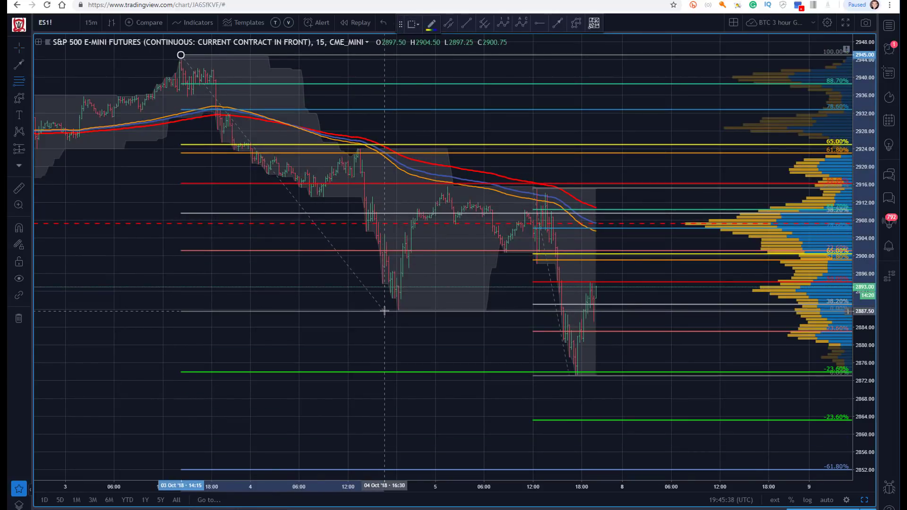
left_click(384, 311)
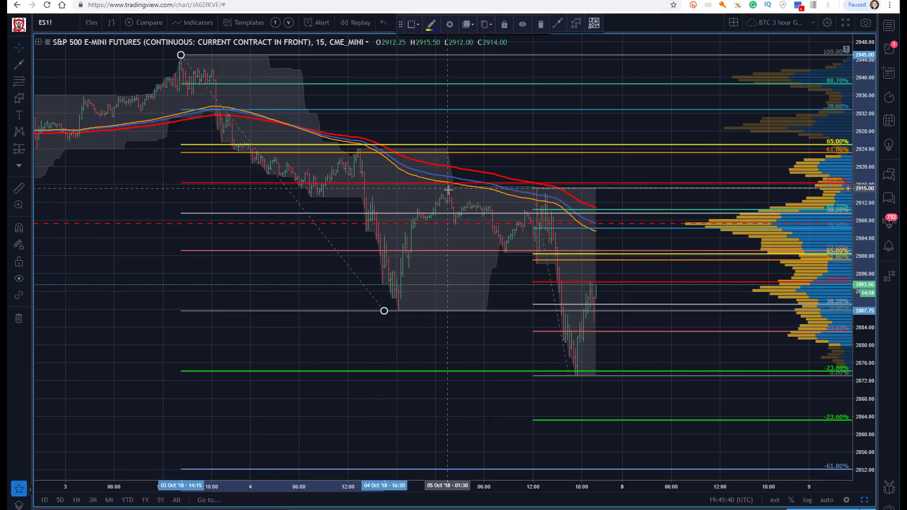
left_click(410, 405)
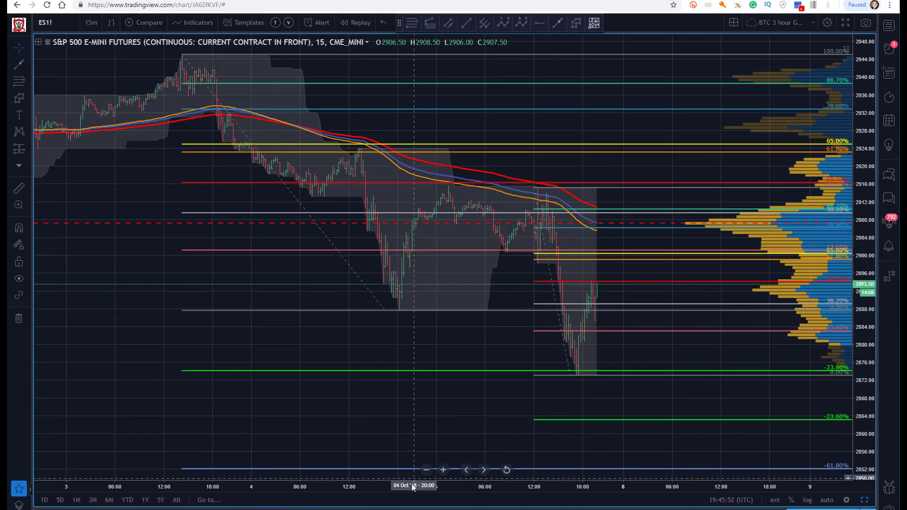
Move the 3 October retracement's starting point slightly earlier and down to 2944.75
scroll(411, 486, "down", 2)
left_click_drag(165, 321, 121, 328)
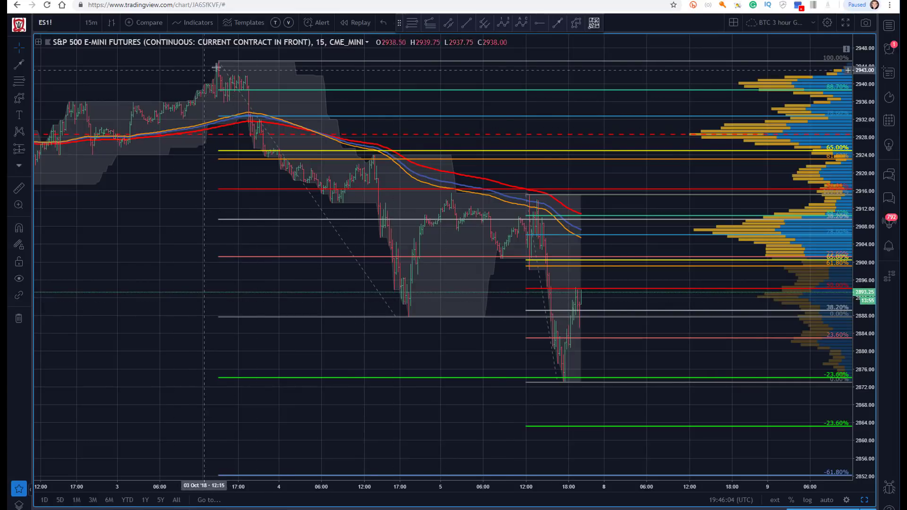
left_click_drag(219, 63, 217, 62)
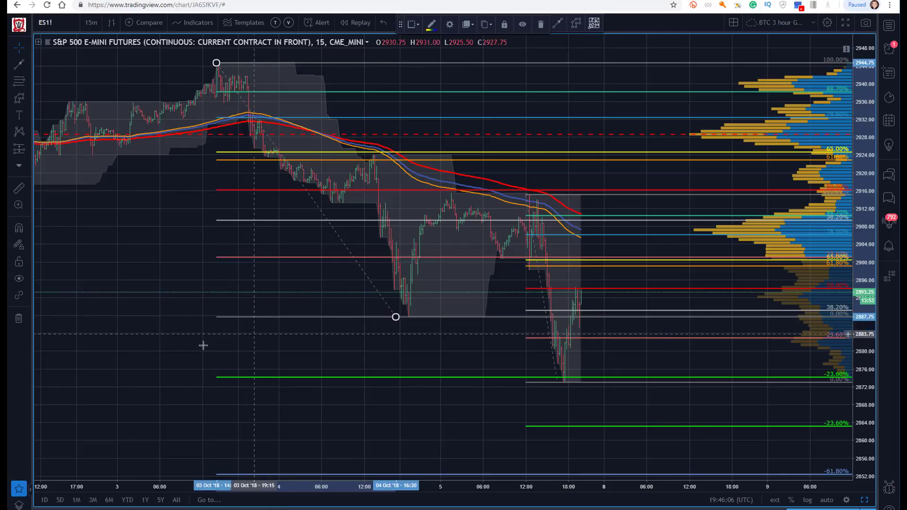
left_click(138, 233)
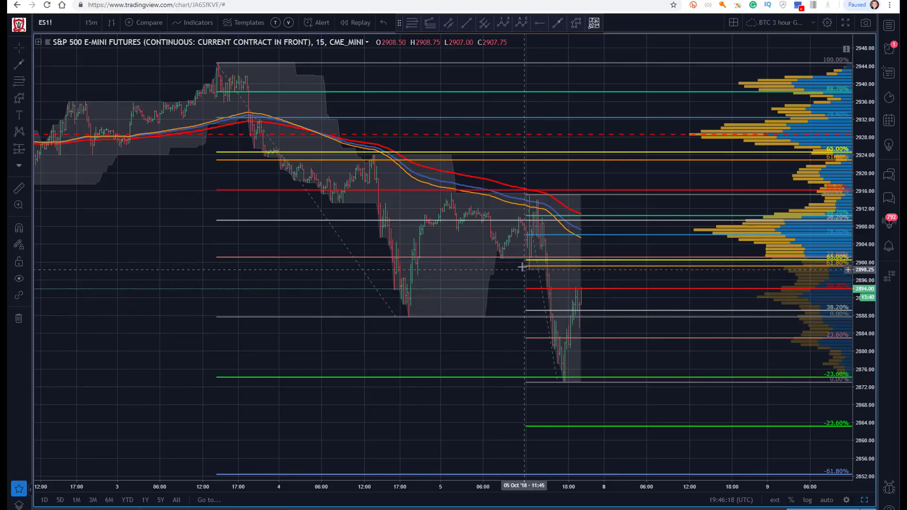
Raise the 3 October retracement's starting point to the price high at about 2945
scroll(334, 402, "down", 2)
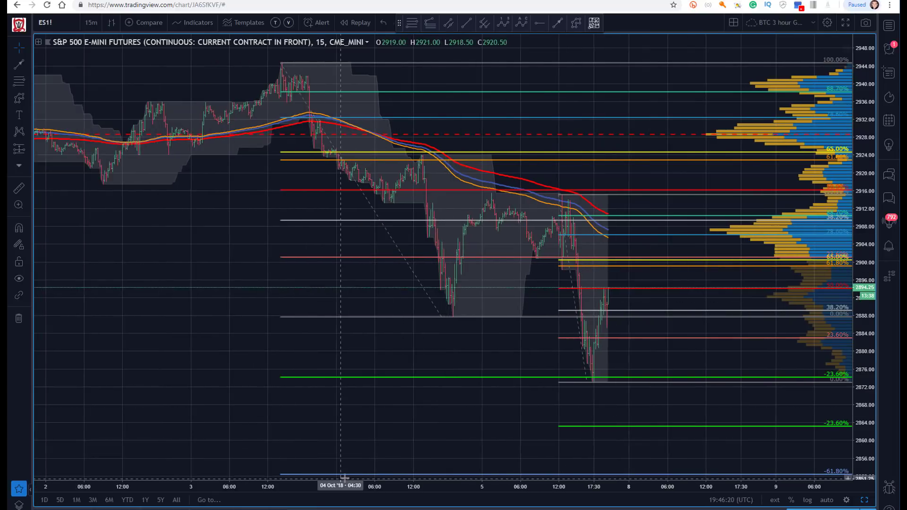
left_click_drag(196, 330, 170, 347)
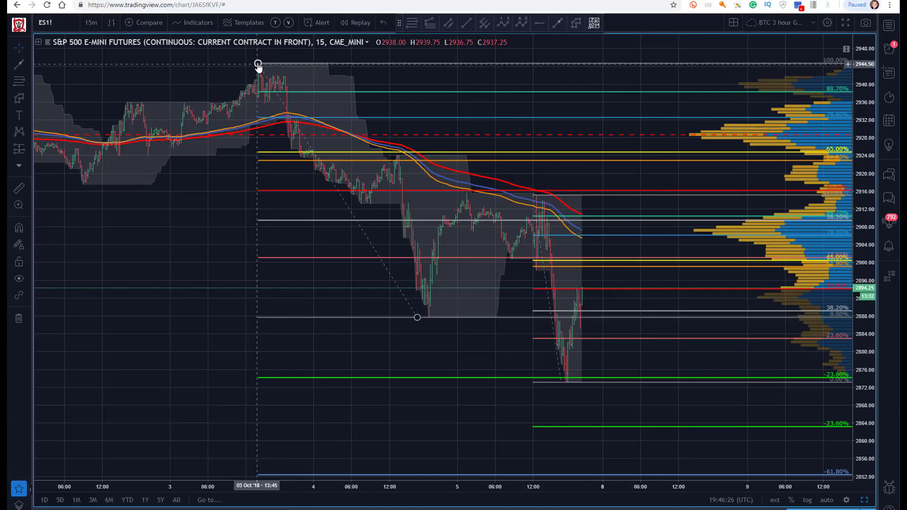
left_click_drag(258, 65, 259, 66)
left_click(206, 265)
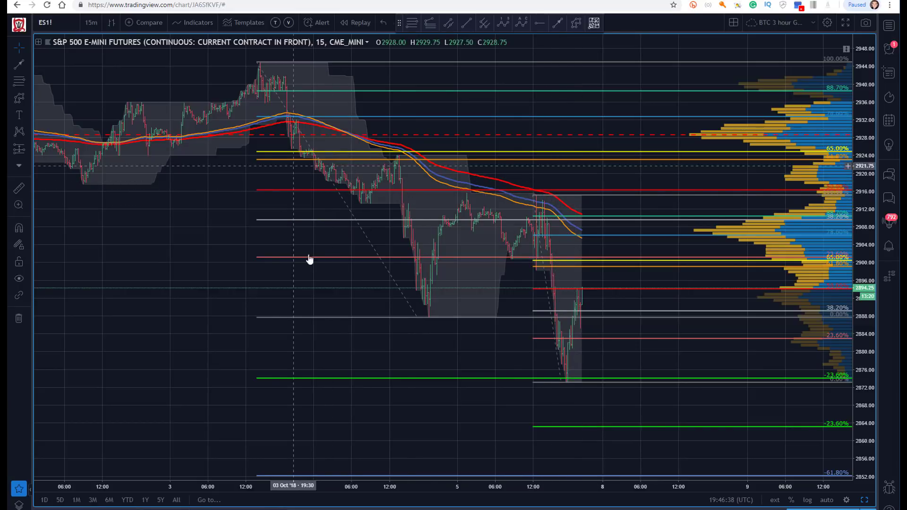
Examine how the levels of the 3 October and 5 October retracements relate to the early-October highs and lows
left_click_drag(378, 483, 418, 485)
left_click_drag(206, 254, 183, 259)
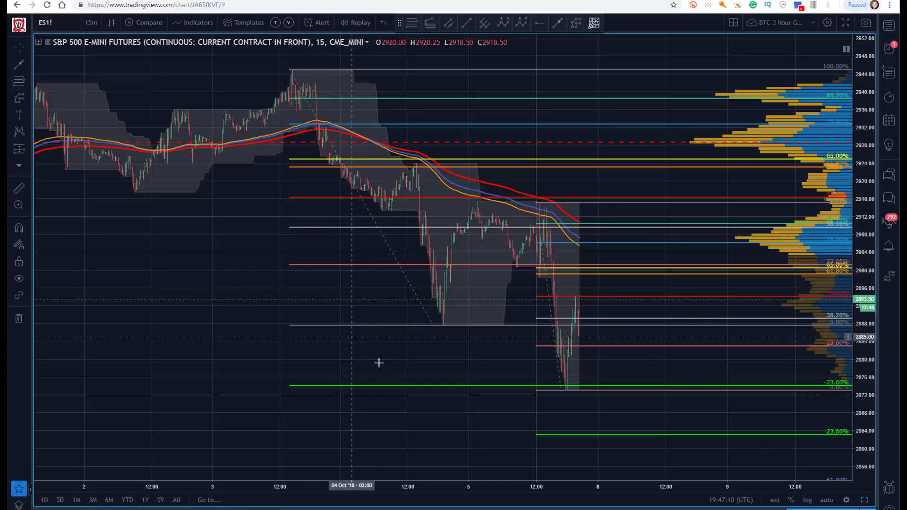
scroll(406, 454, "down", 1)
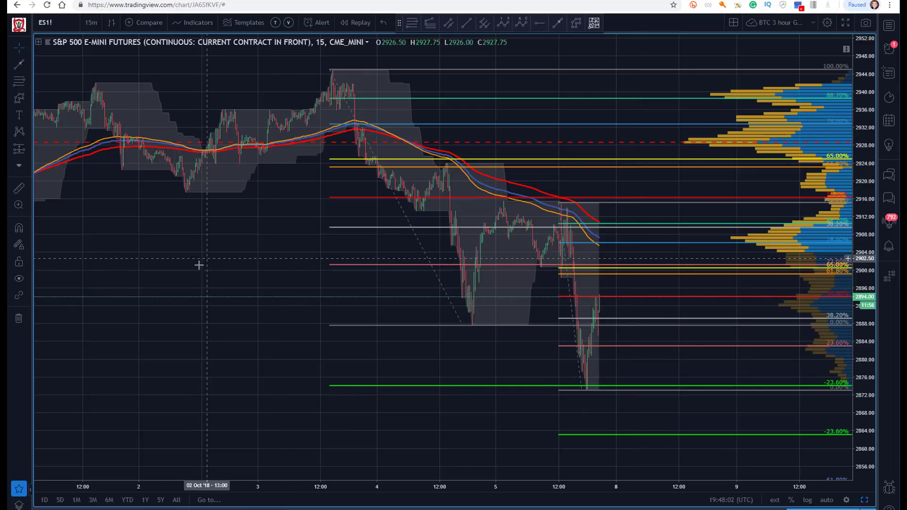
left_click_drag(169, 262, 211, 253)
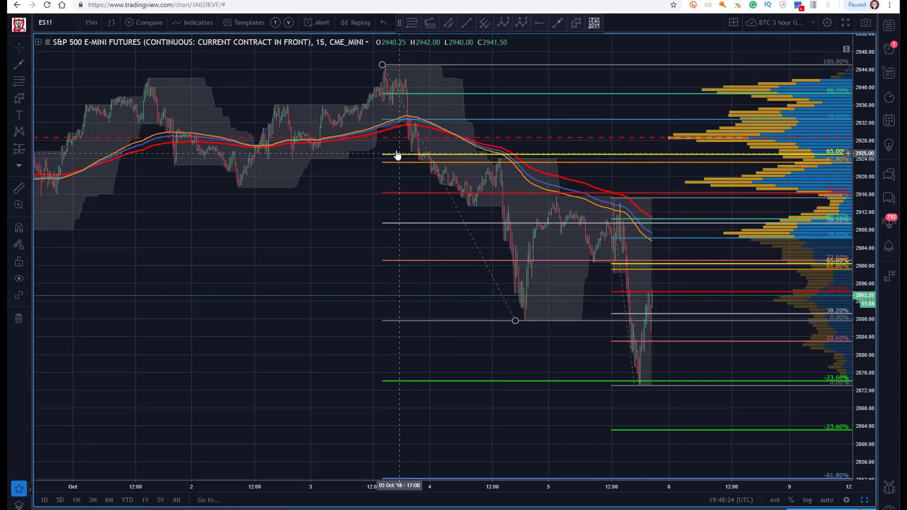
left_click_drag(307, 241, 278, 241)
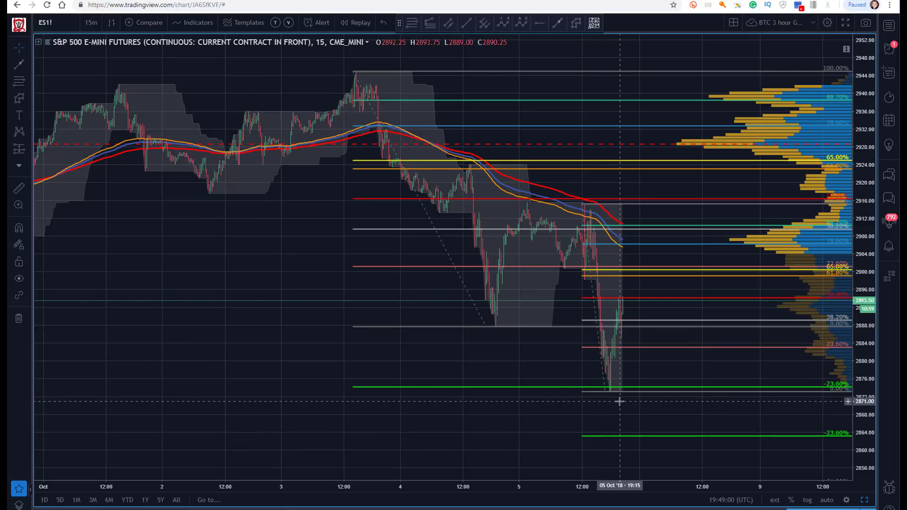
left_click(478, 318)
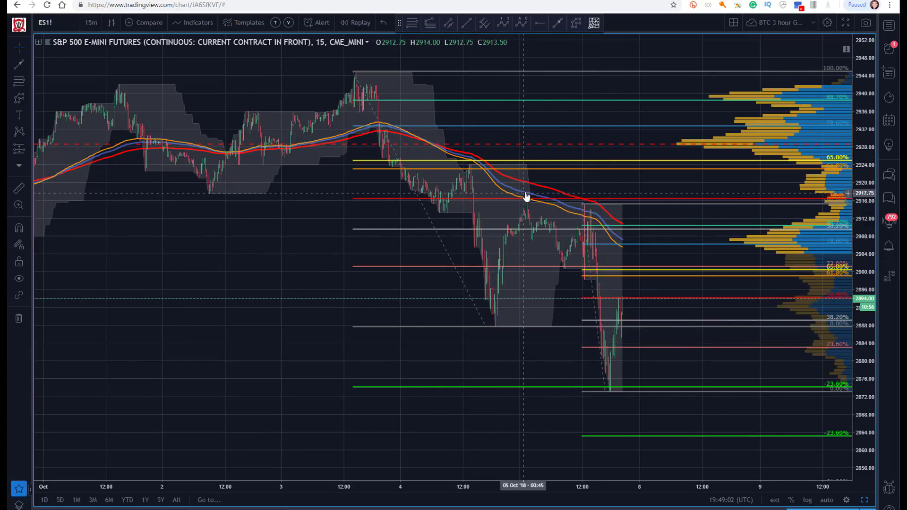
left_click(399, 387)
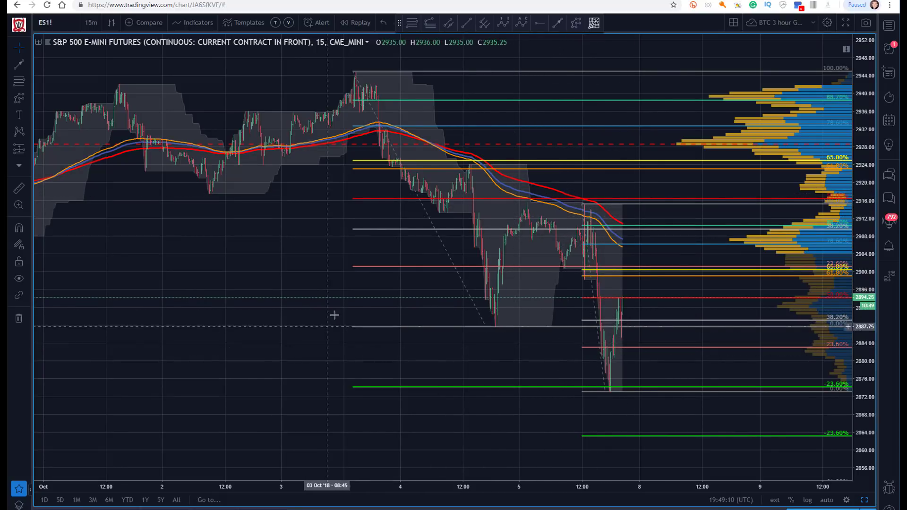
left_click(636, 270)
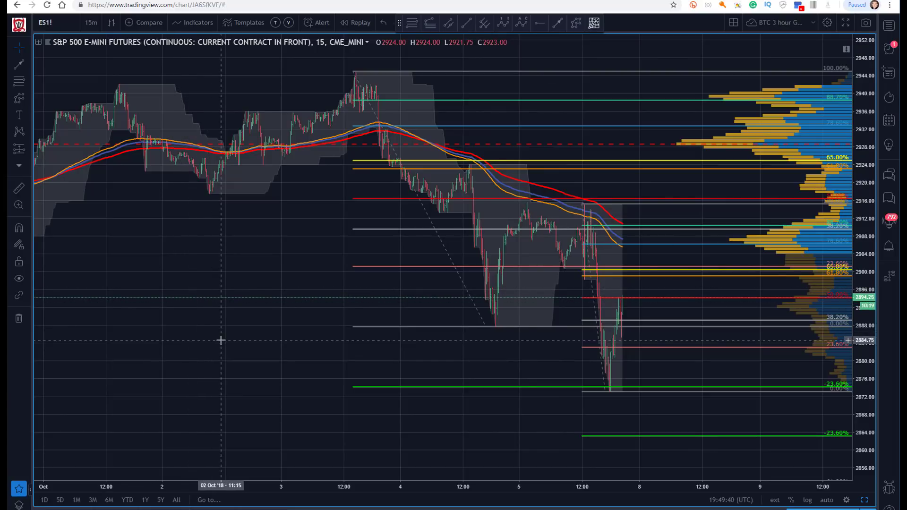
Shift the start of the 3 October retracement slightly earlier in time, keeping it at the price high near 2945
left_click_drag(240, 286, 204, 253)
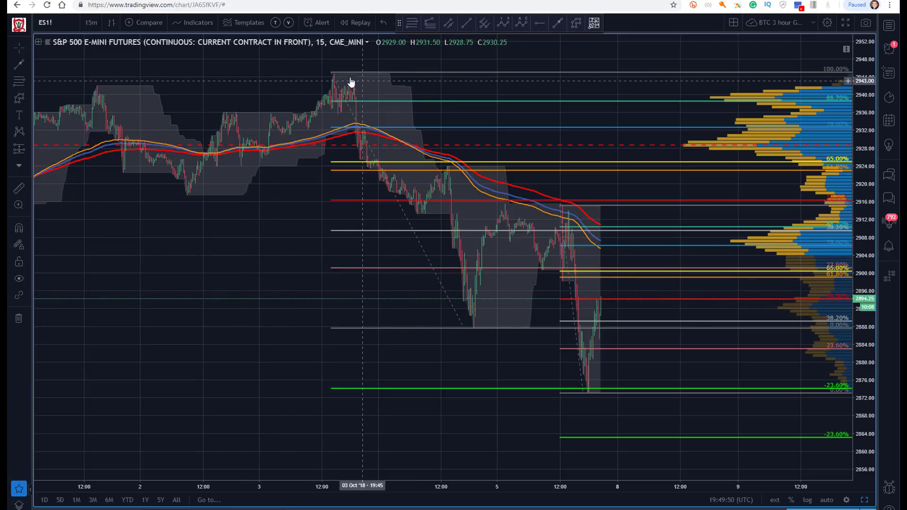
left_click_drag(331, 74, 330, 72)
left_click(314, 248)
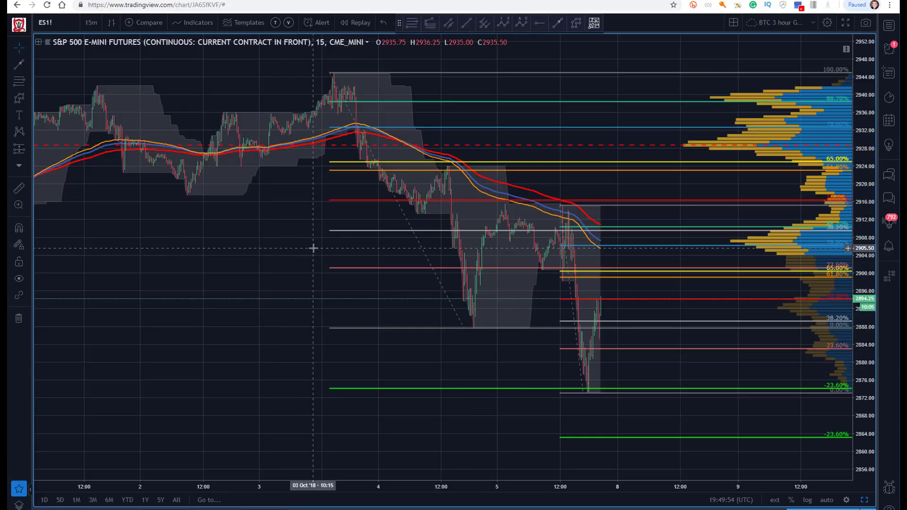